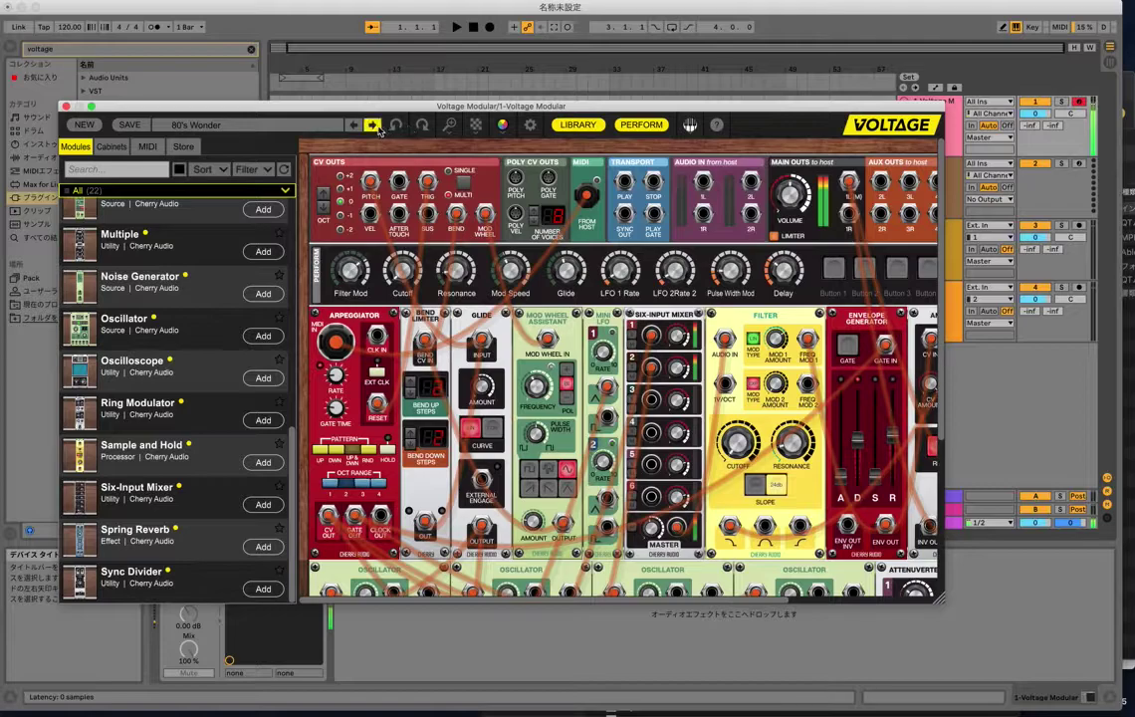
Audition the factory presets one after another, from Abstract Gamelan through Alarms, Anchorage and Baby Lead to Basic Arp 1.
left_click(372, 124)
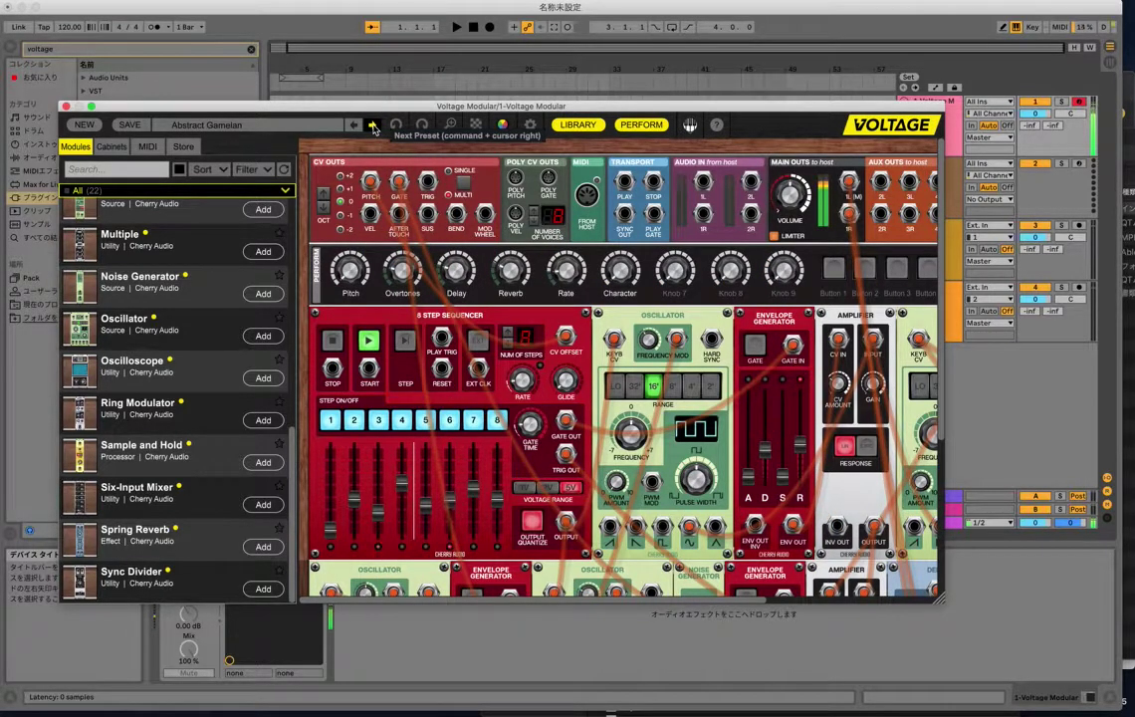
left_click(372, 124)
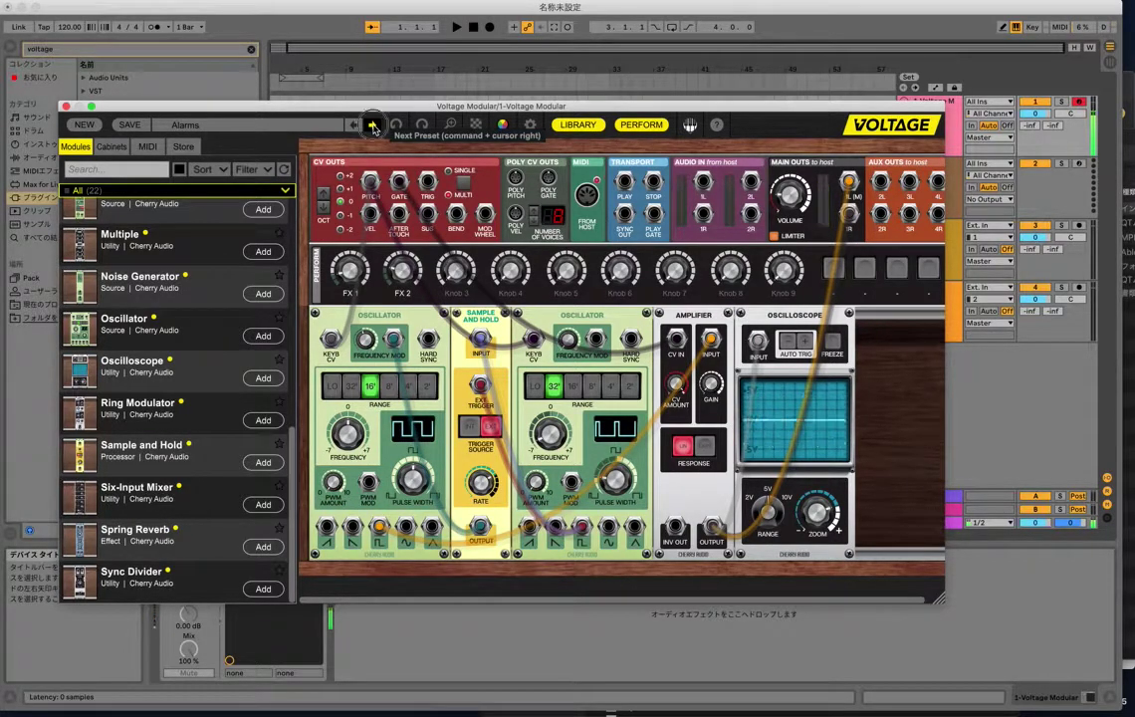
left_click(372, 124)
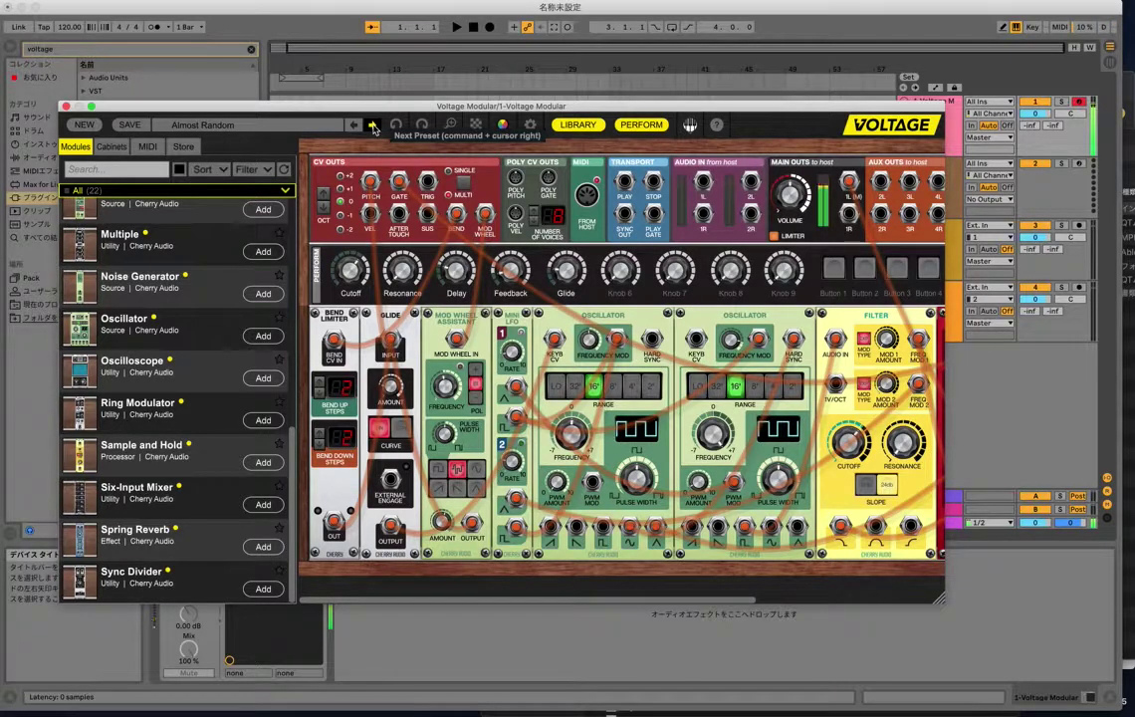
left_click(372, 125)
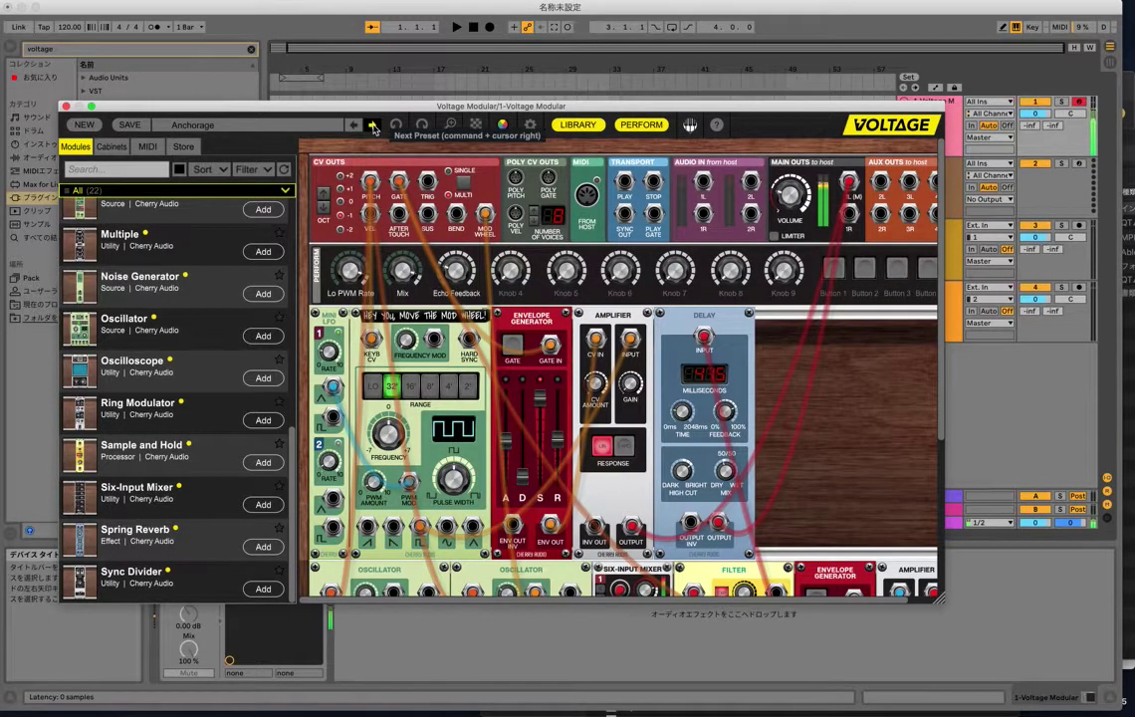
left_click(372, 124)
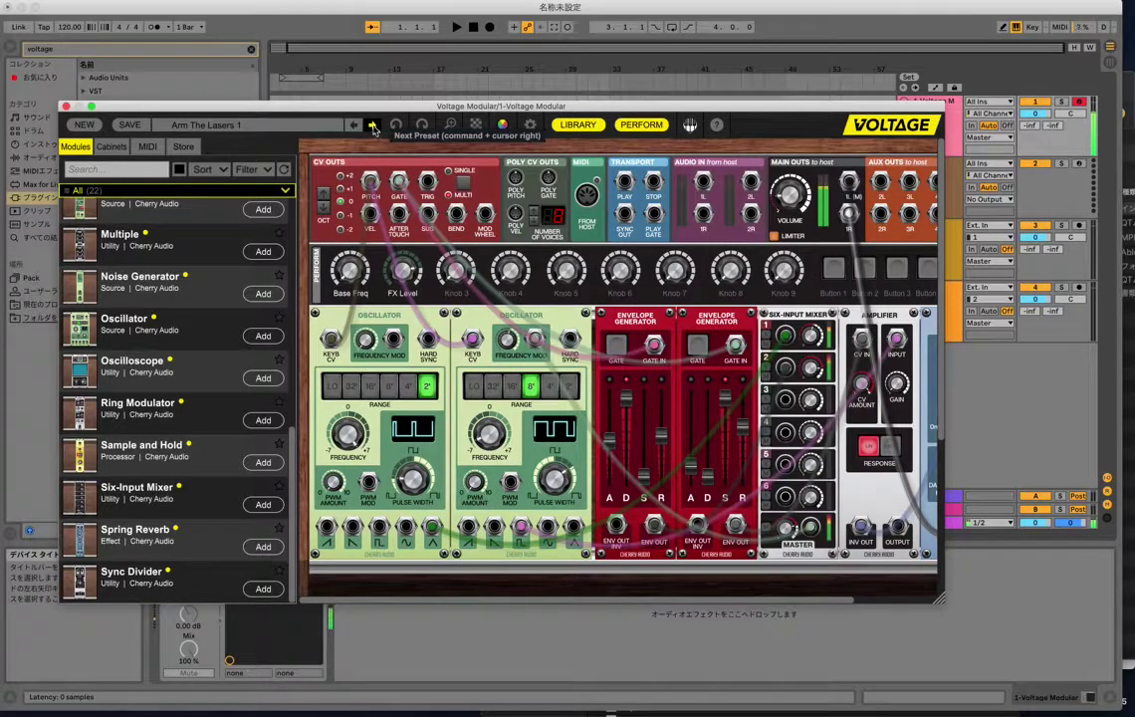
left_click(373, 125)
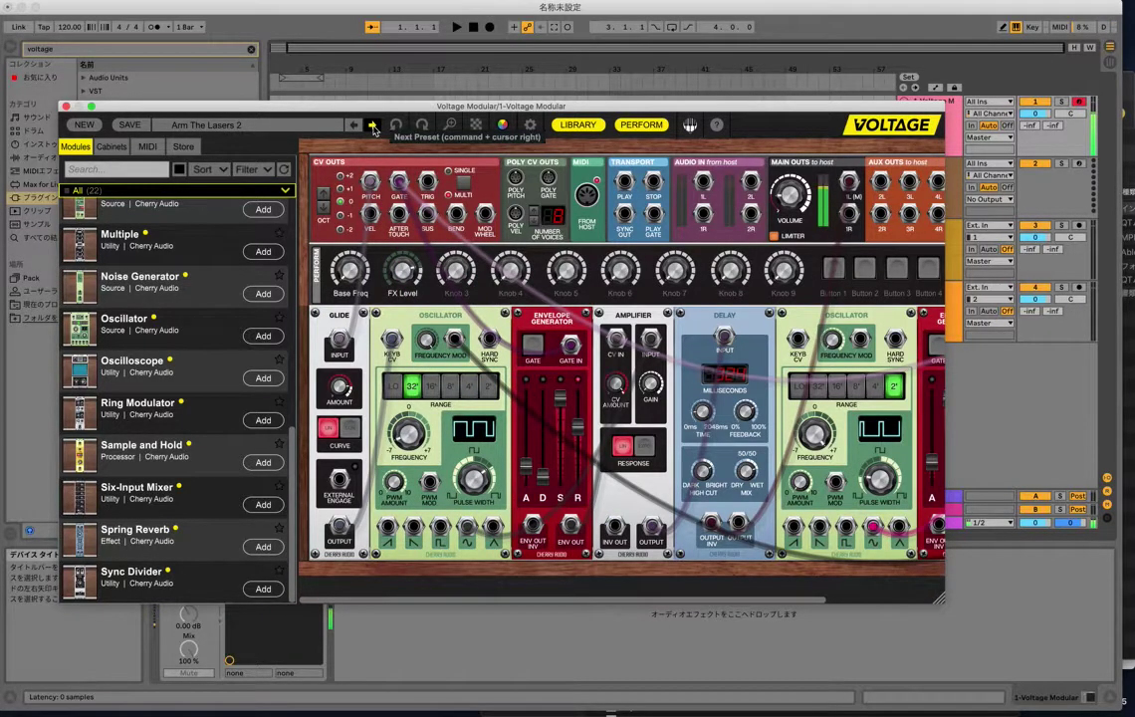
left_click(373, 125)
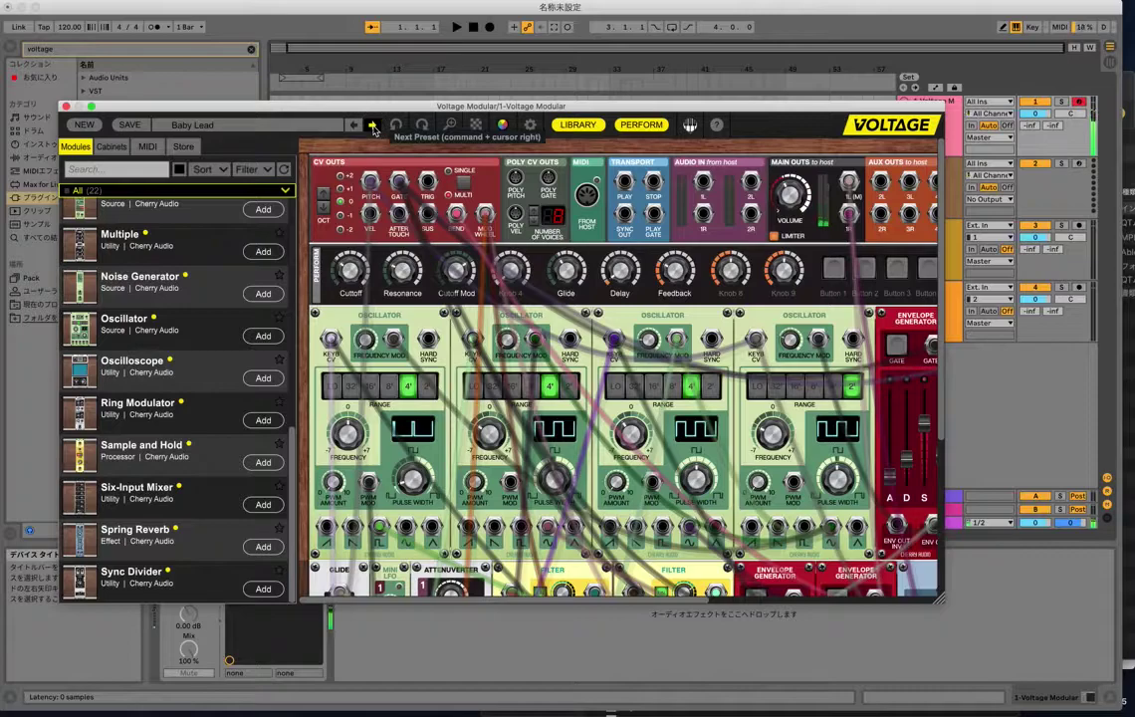
left_click(373, 125)
left_click(372, 124)
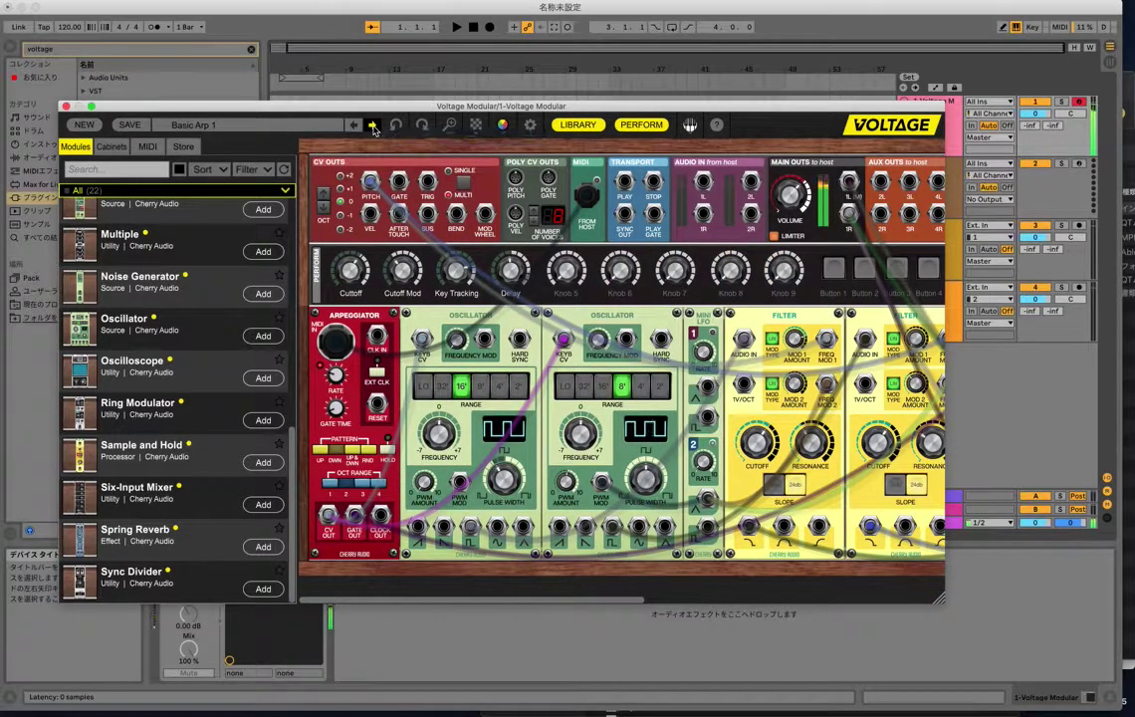
Step through the presets from Basic Sawtooth through Bass Arp, Big Glide and Brassy to Classic Fuzz, listening to each sound.
left_click(372, 124)
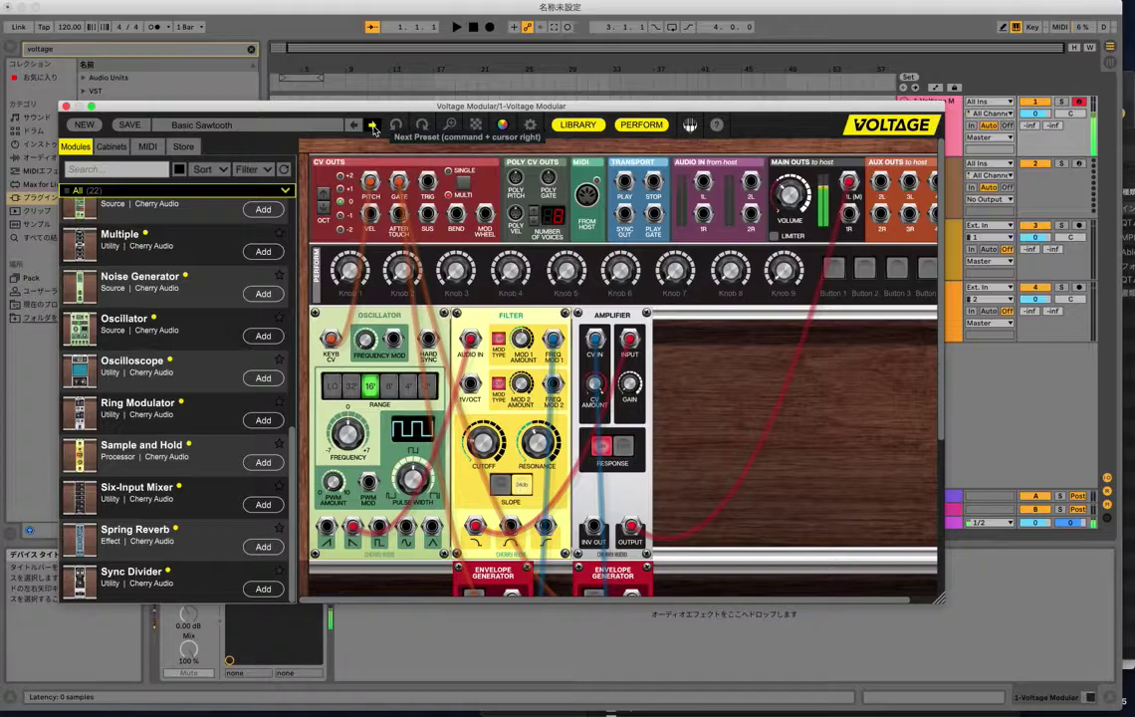
left_click(373, 125)
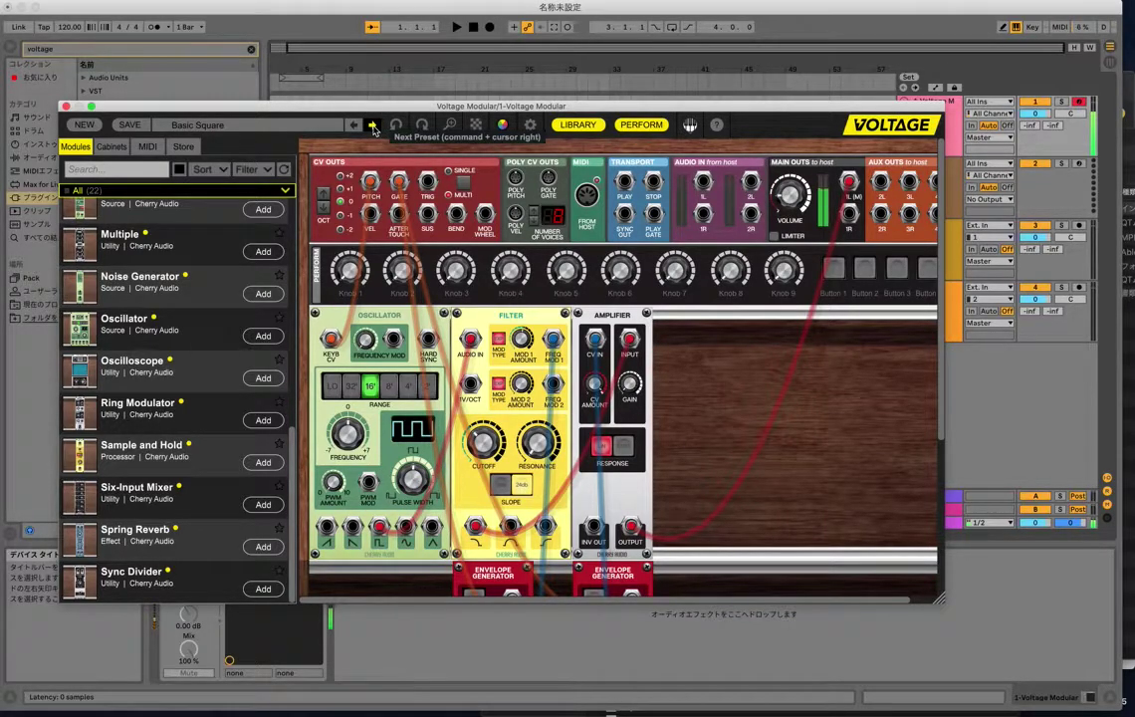
left_click(373, 125)
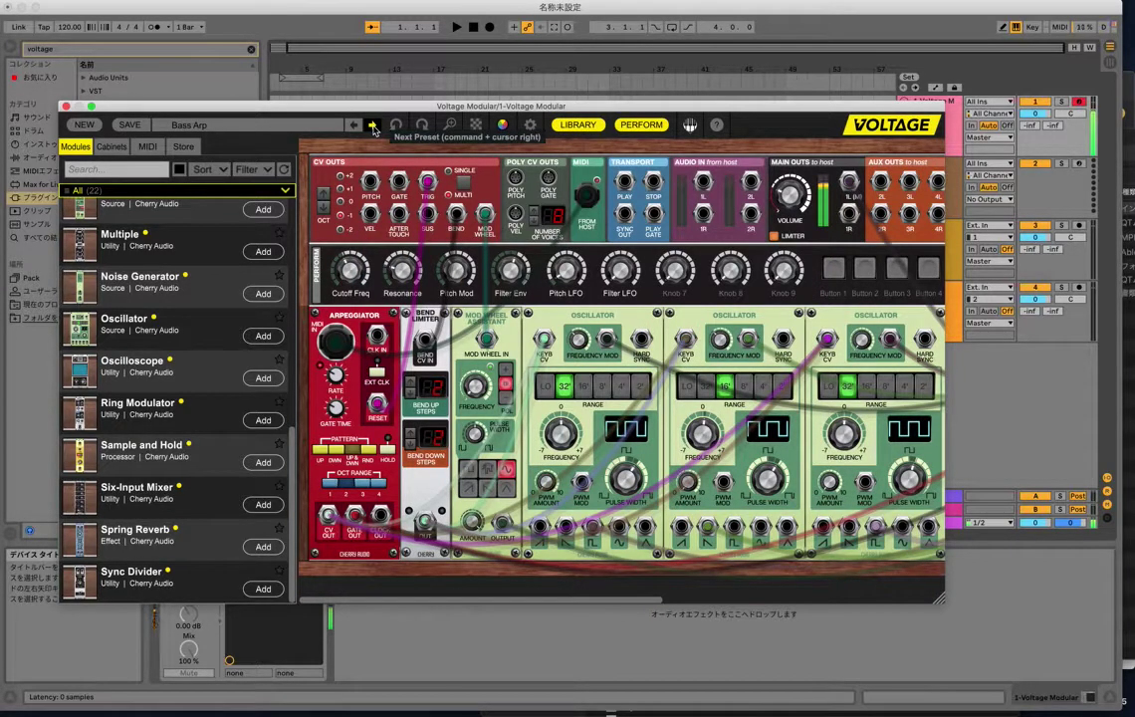
left_click(373, 125)
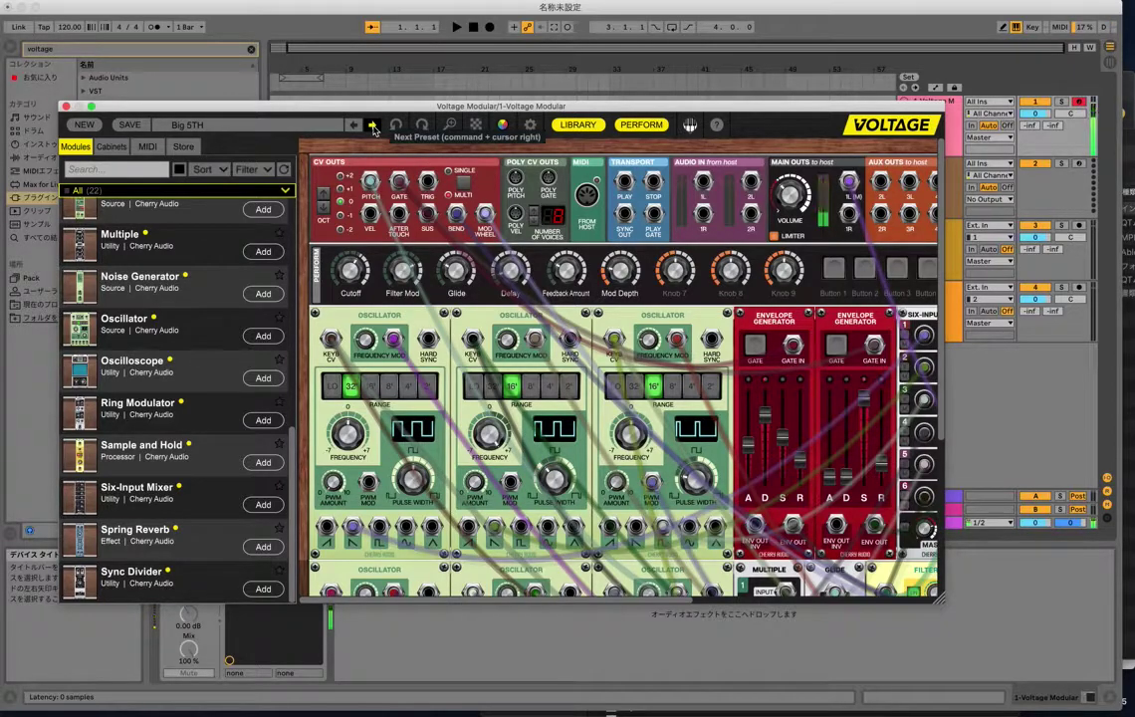
left_click(373, 126)
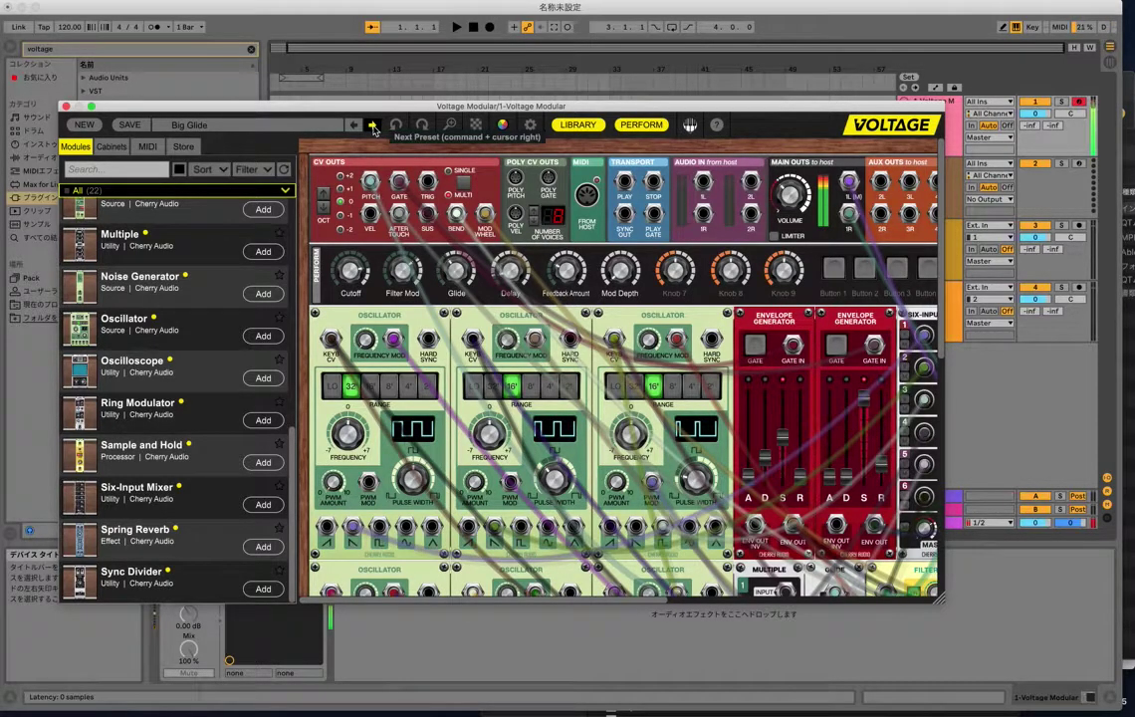
left_click(373, 125)
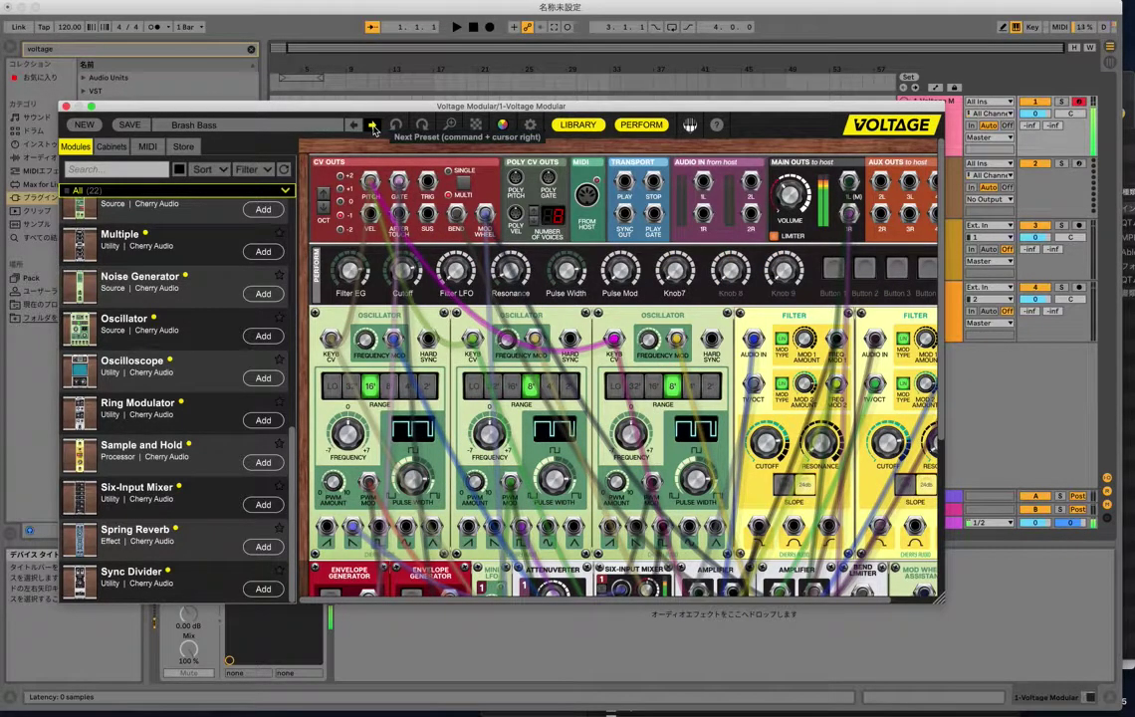
left_click(372, 126)
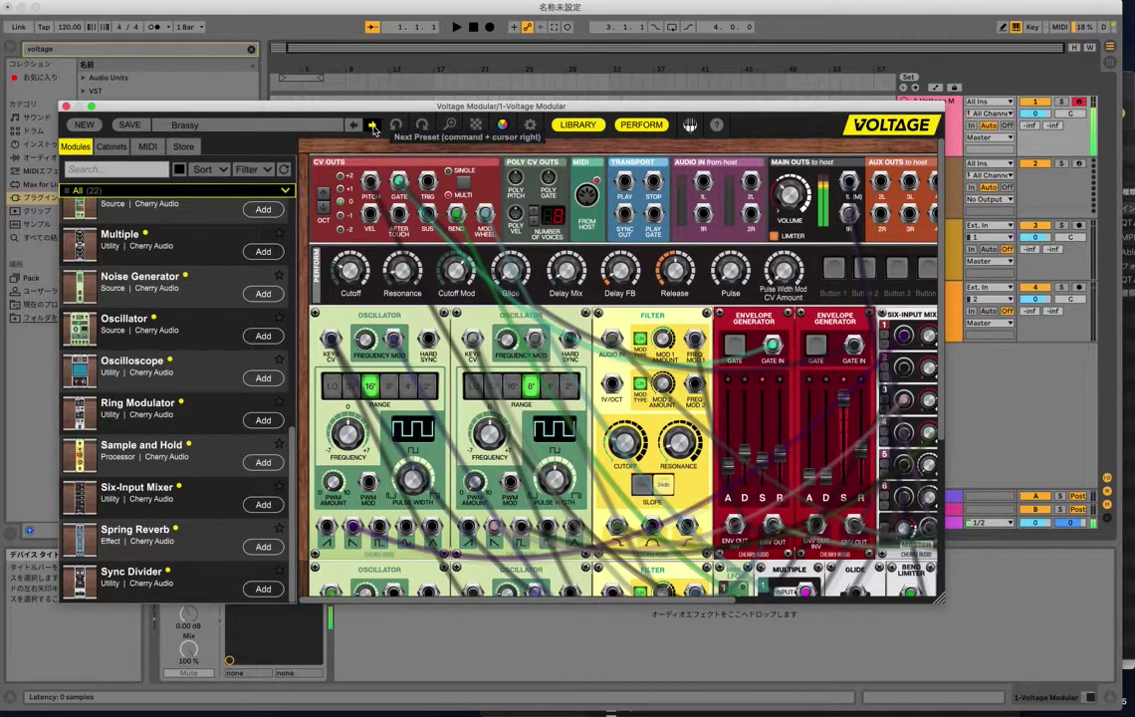
left_click(372, 126)
left_click(373, 125)
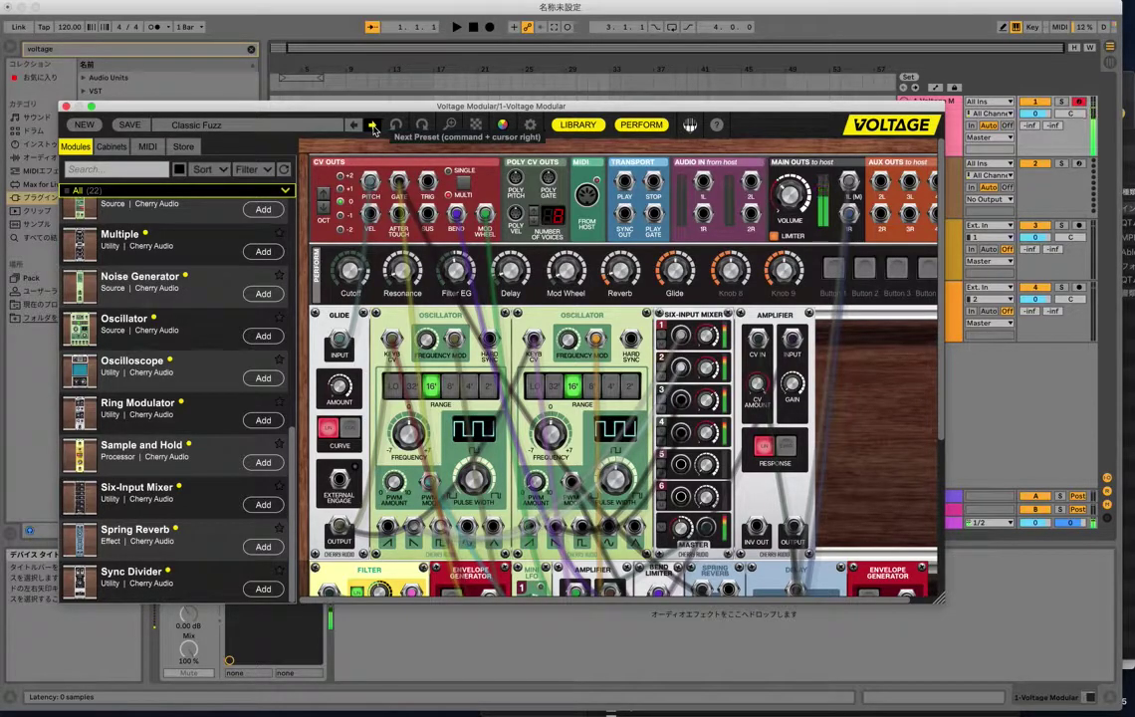
Audition the presets in order from Classic Lead 2 through Cymbal 1 and Detuned Bass 1 to Eight Steps.
left_click(373, 128)
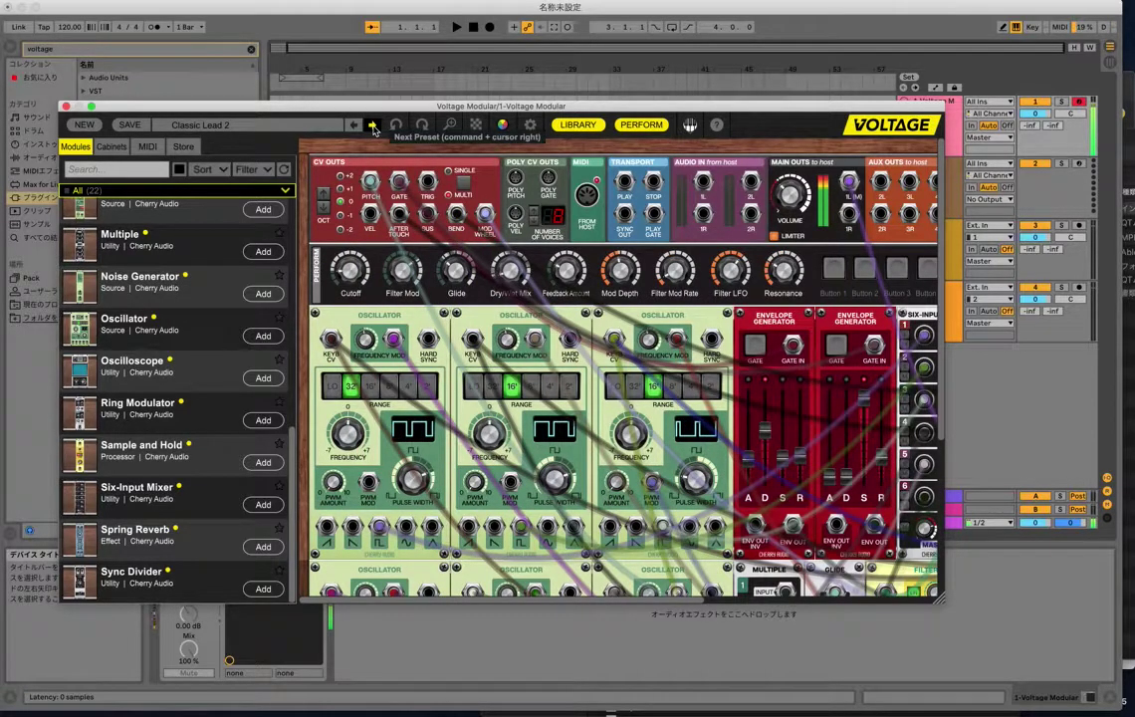
left_click(374, 128)
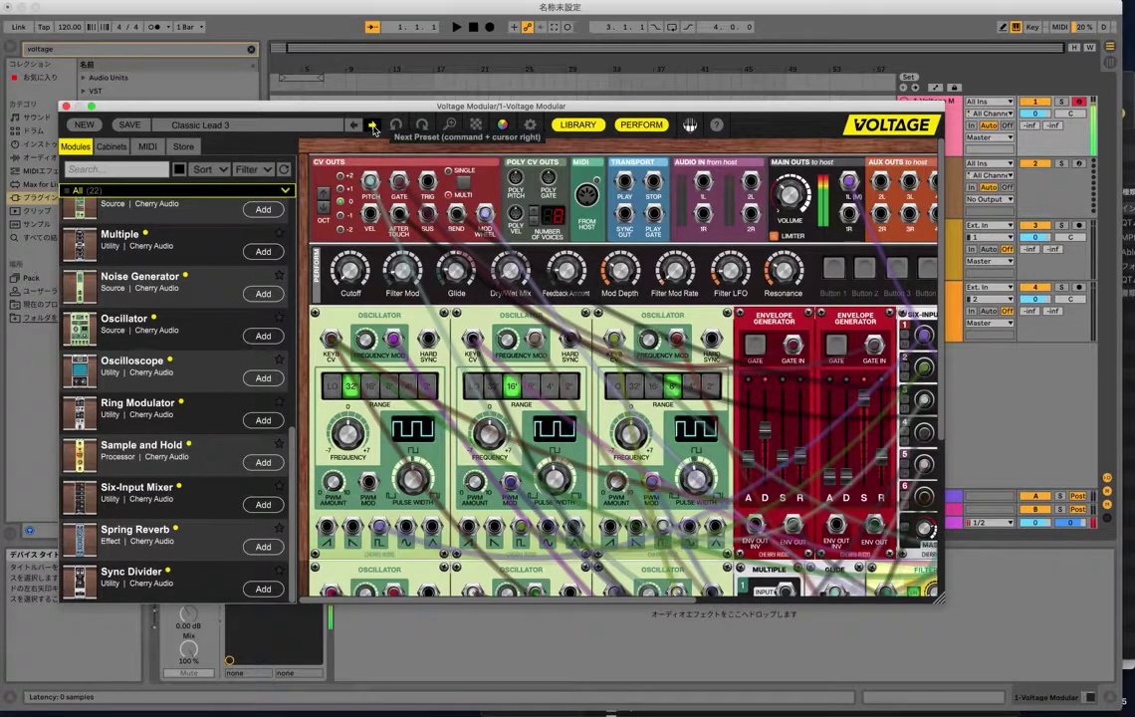
left_click(374, 126)
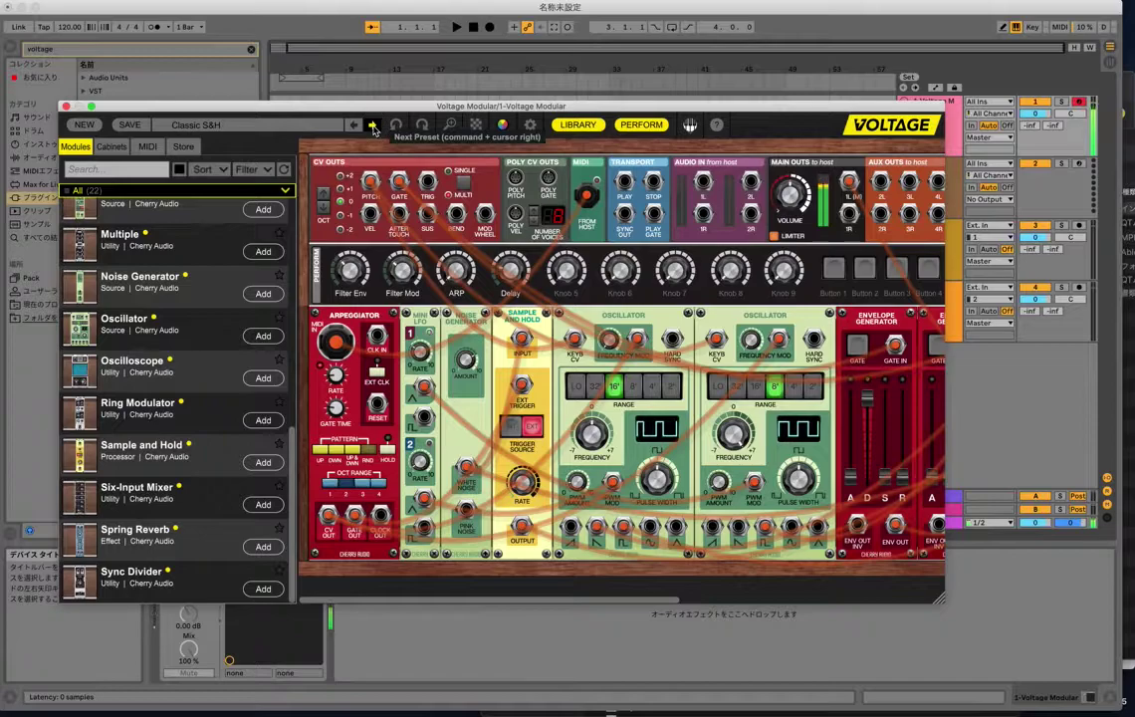
left_click(374, 126)
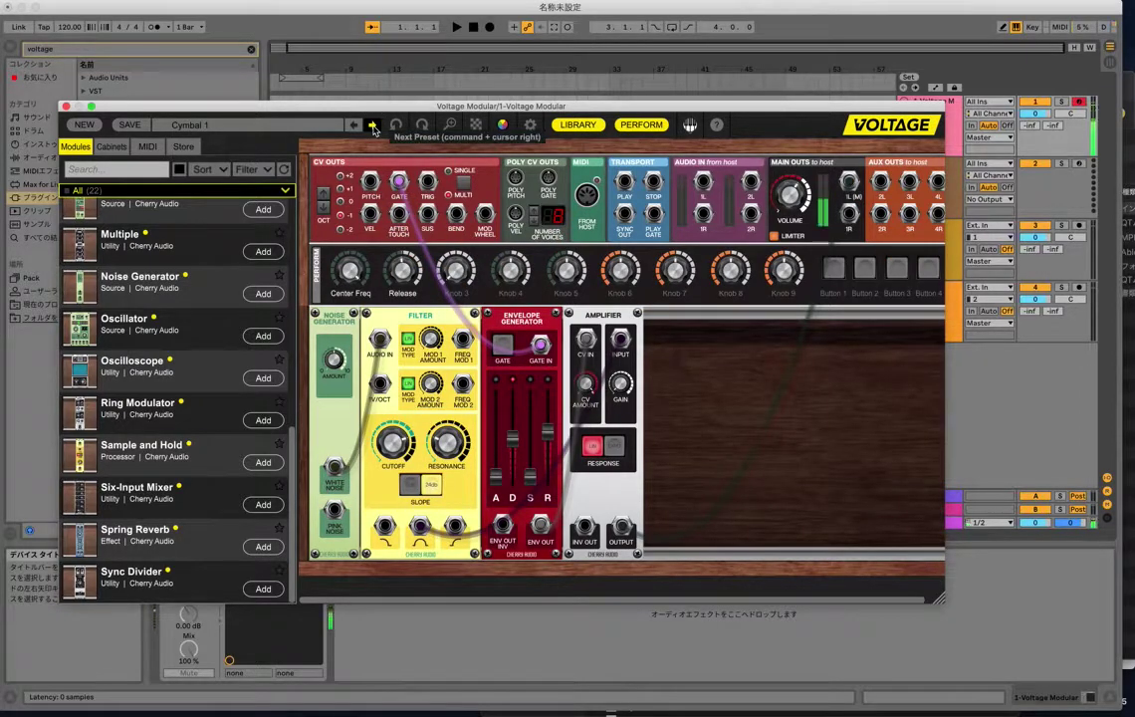
left_click(374, 125)
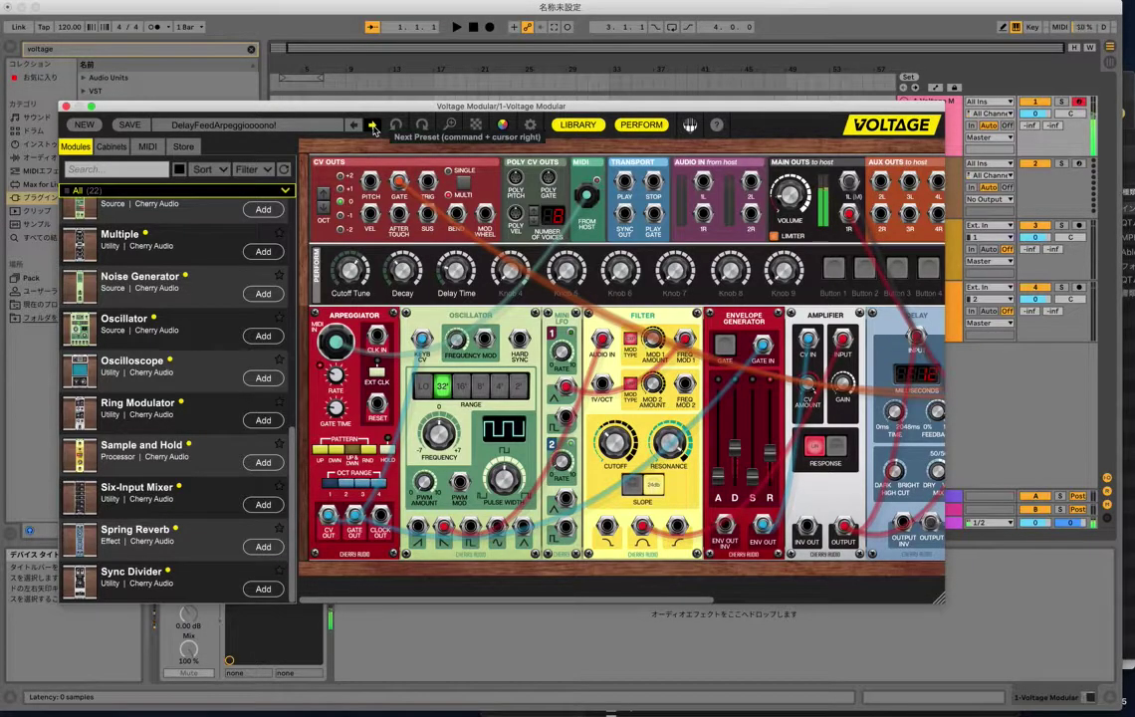
left_click(373, 125)
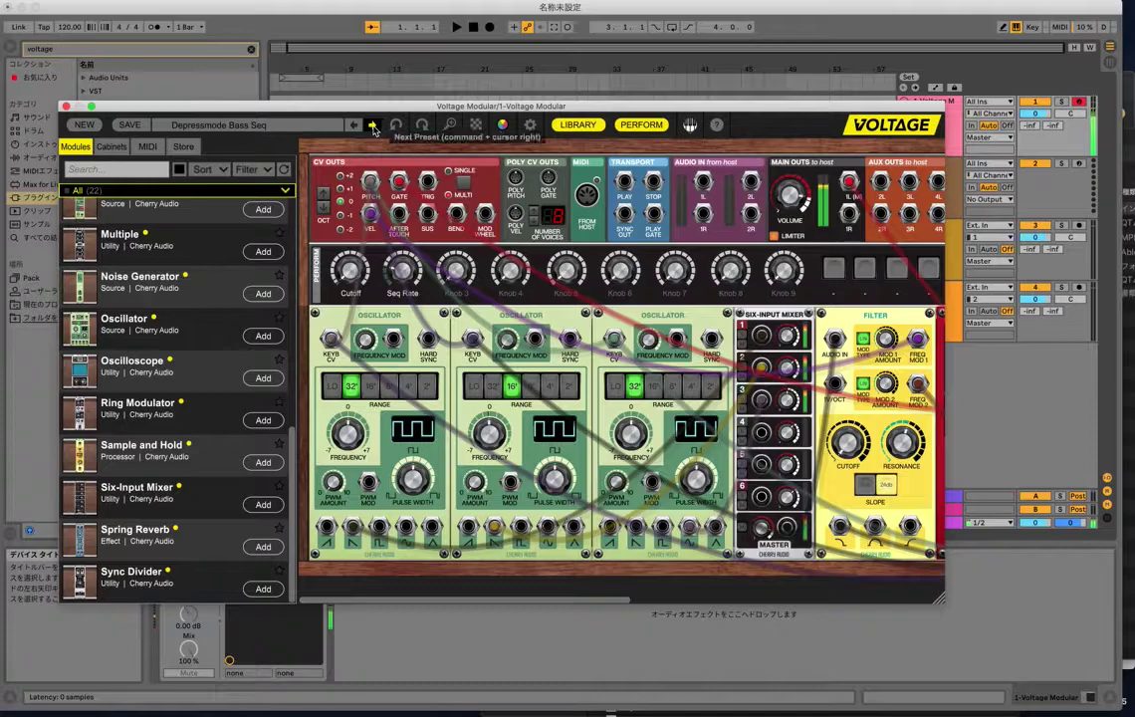
left_click(373, 126)
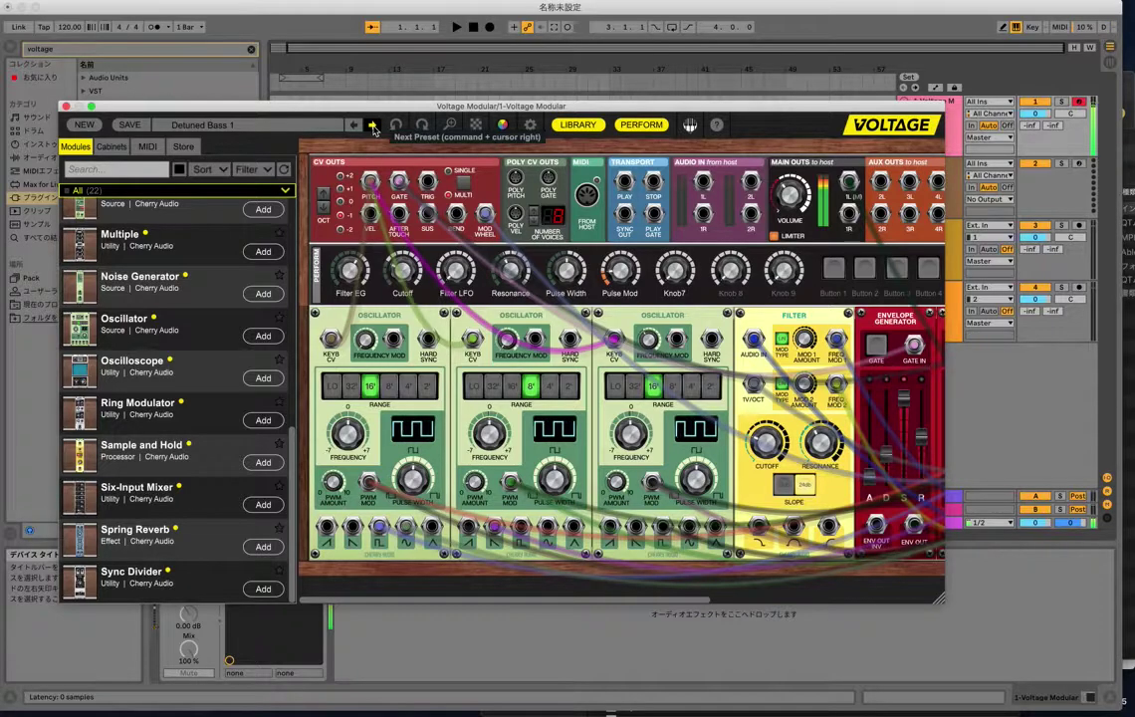
left_click(373, 126)
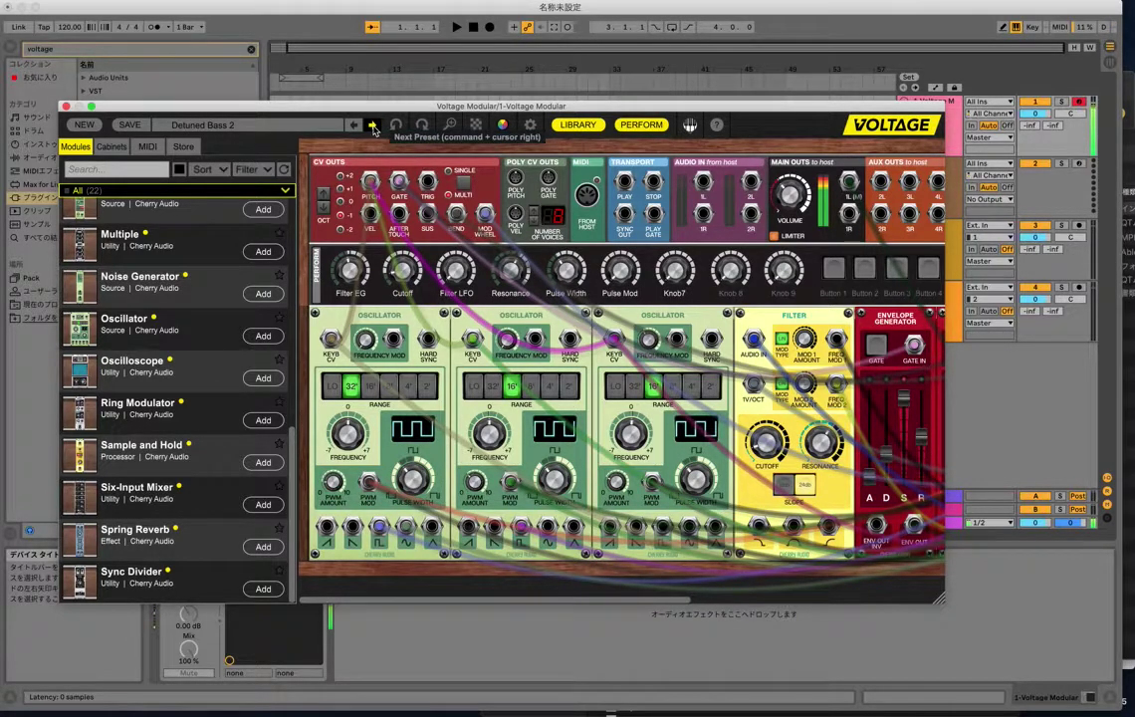
left_click(373, 125)
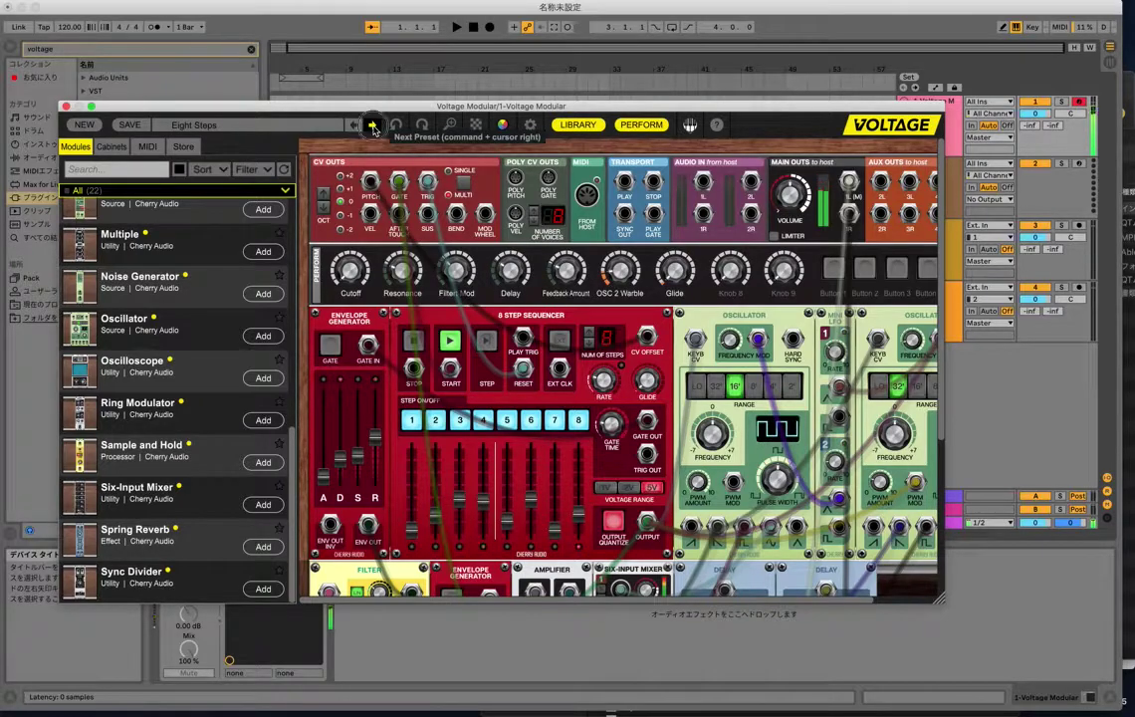
Step through the presets from FM Bass 1 through Ghostly Lullaby, Hard Sync and Hat 1 to Jim Rockford, auditioning each sound.
left_click(374, 125)
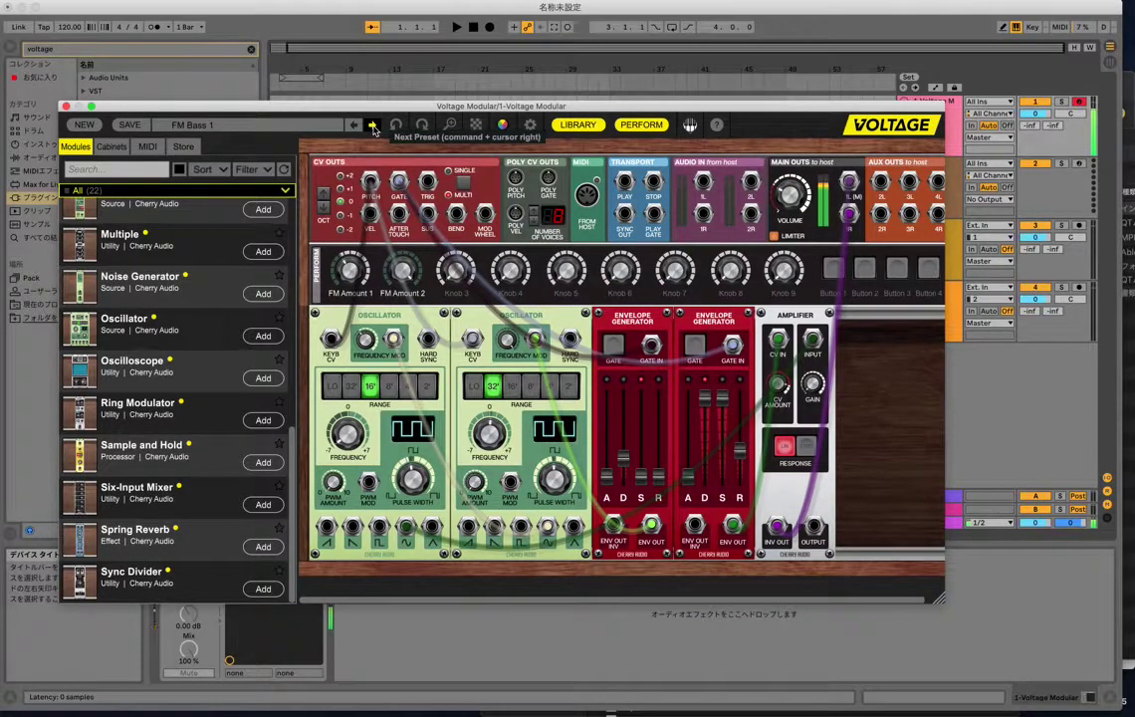
left_click(374, 125)
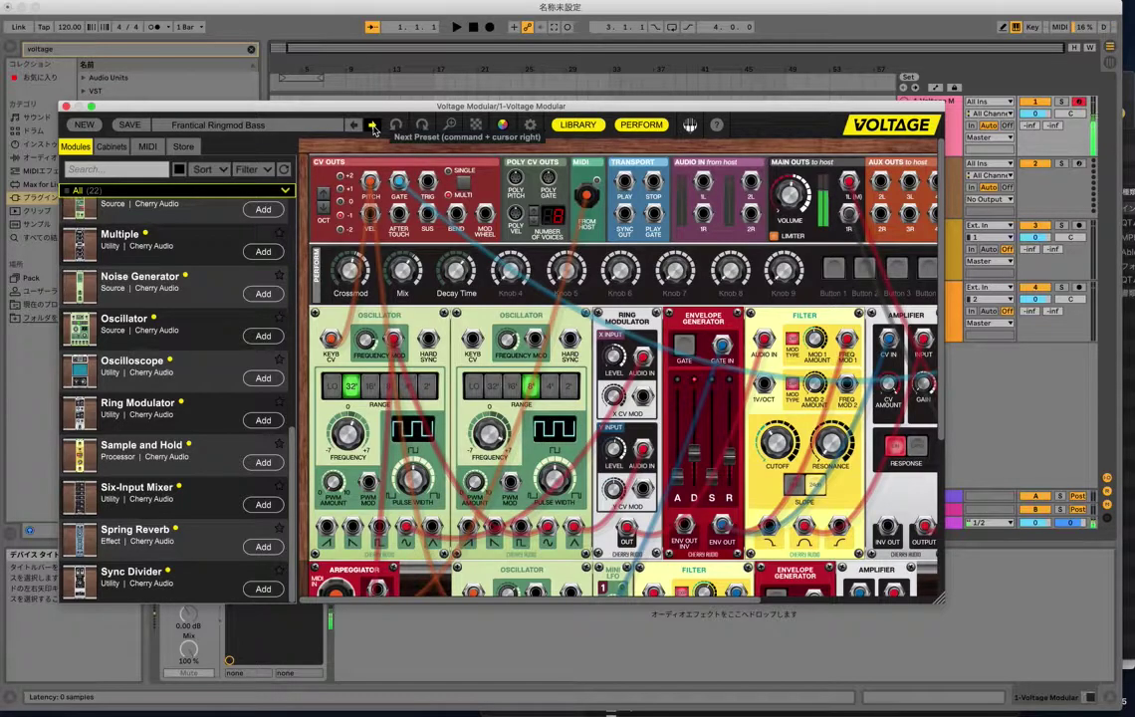
left_click(373, 126)
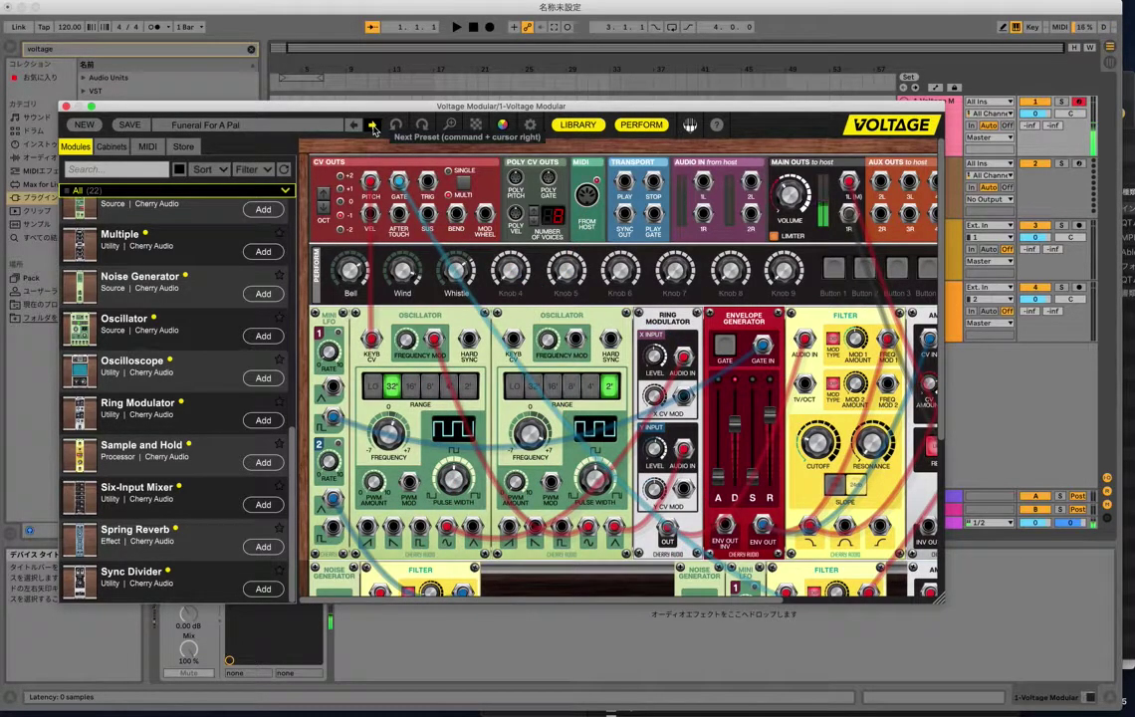
left_click(373, 126)
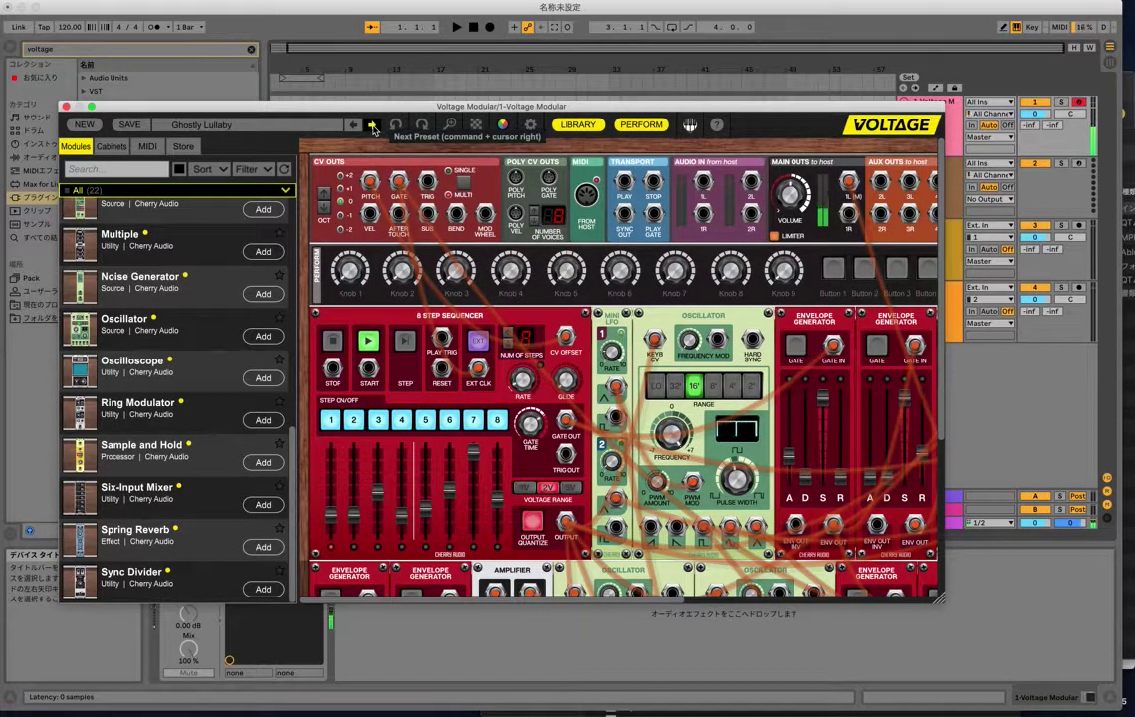
left_click(374, 125)
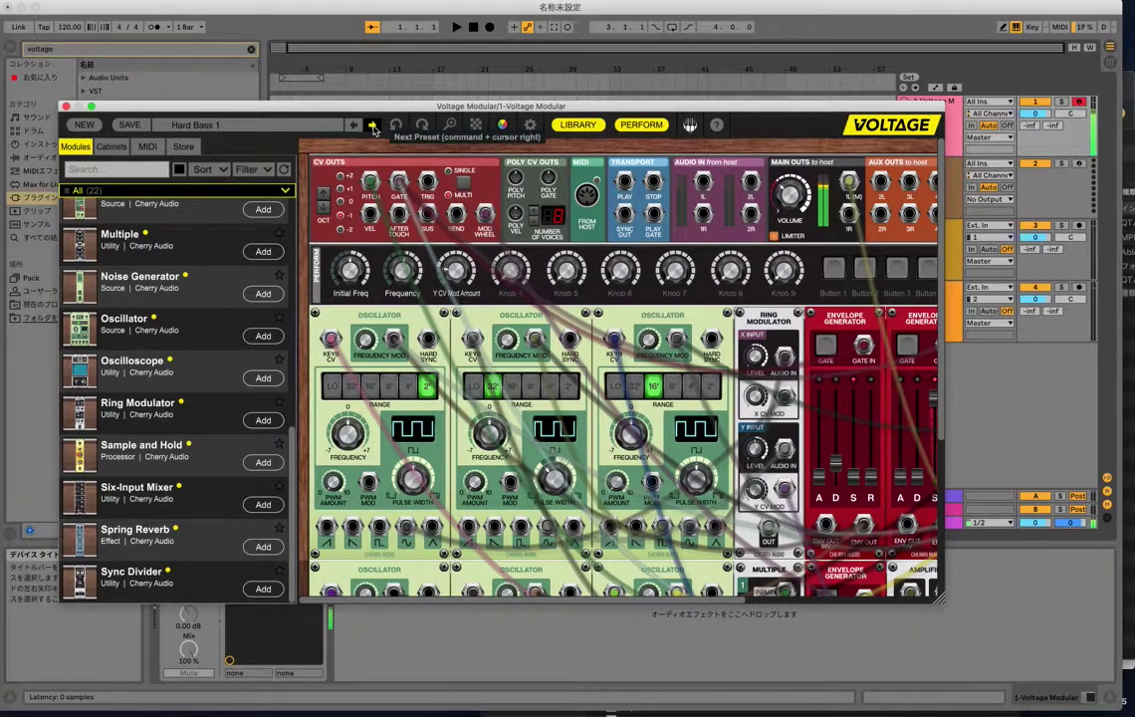
left_click(374, 126)
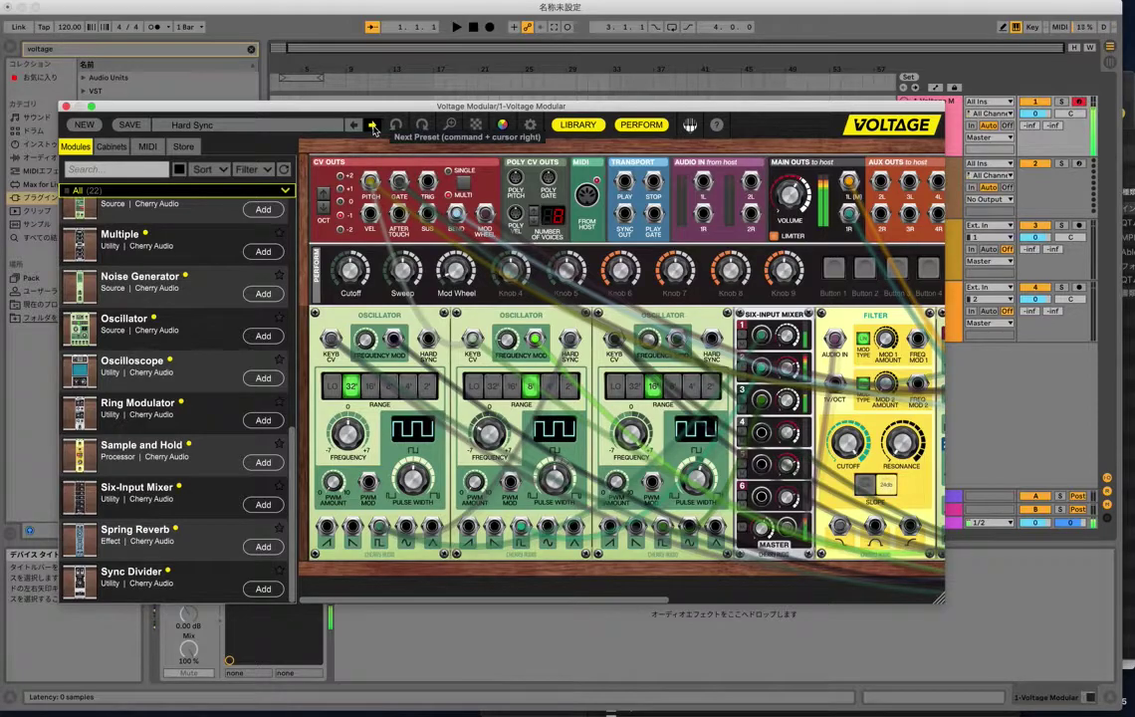
left_click(374, 125)
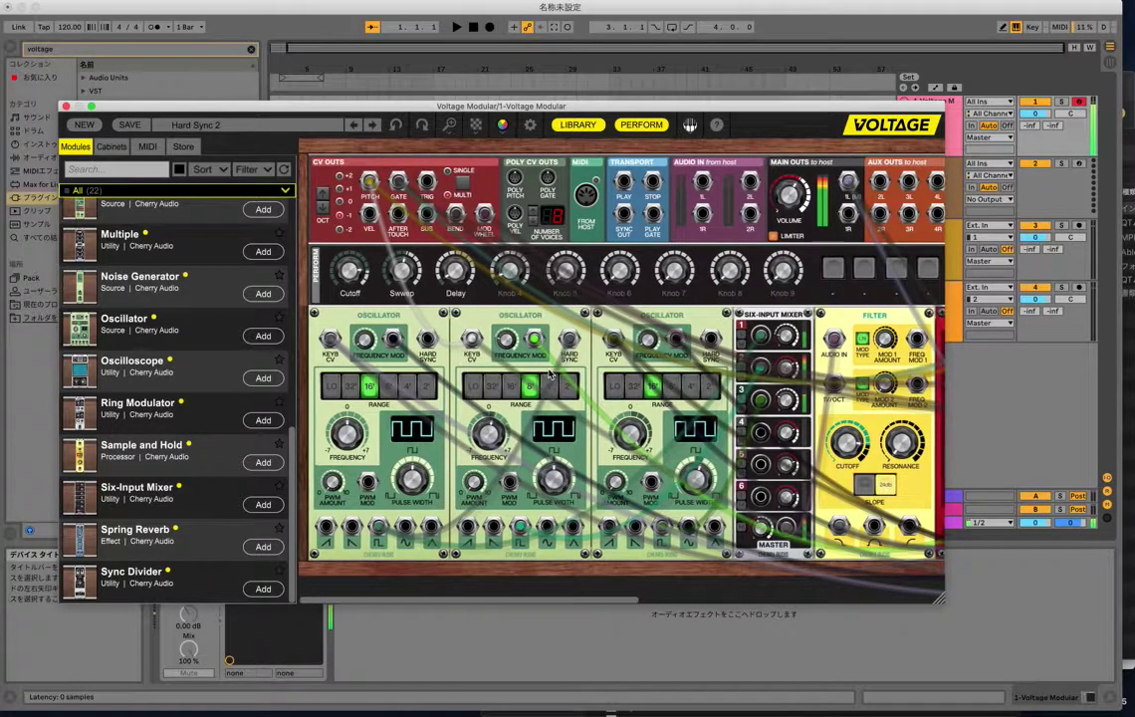
left_click(373, 125)
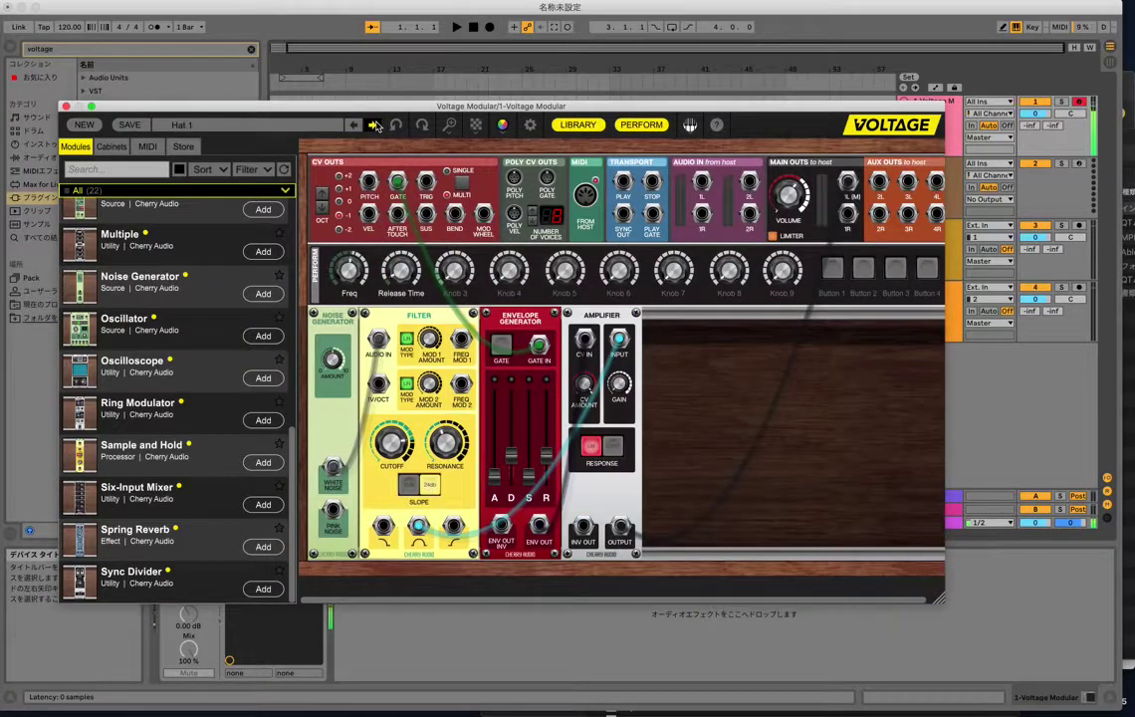
left_click(375, 126)
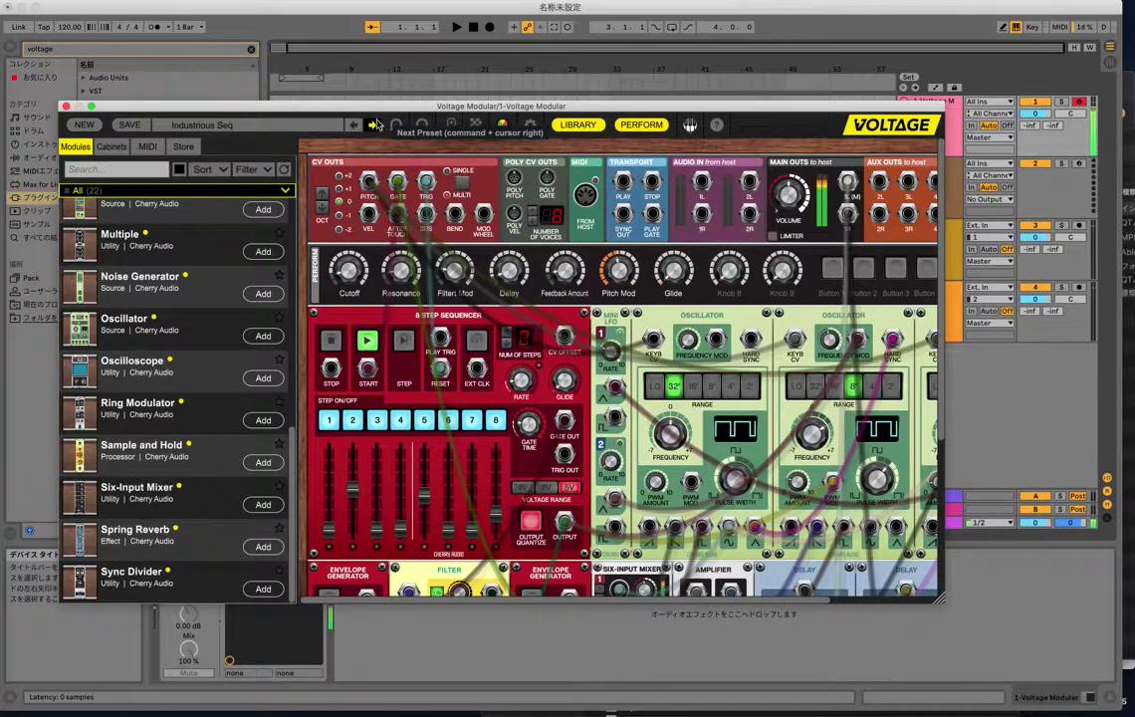
left_click(375, 126)
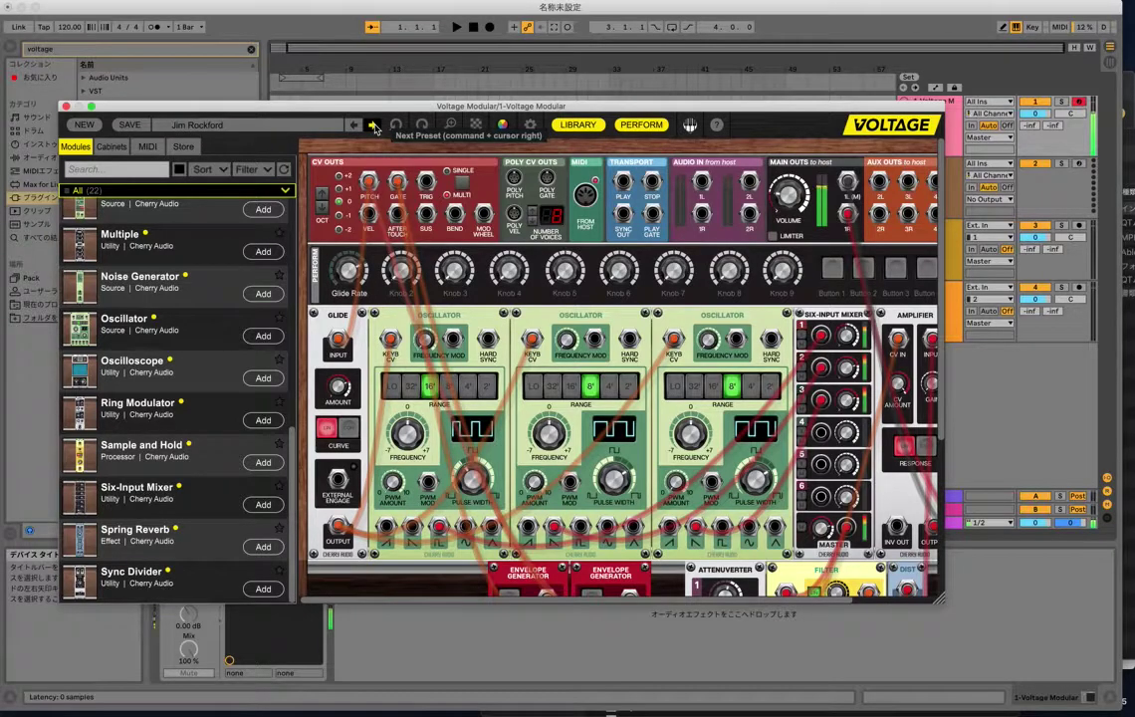
Step forward through JX Lead and the Kick presets up to Kick 09, listening to each sound.
left_click(375, 125)
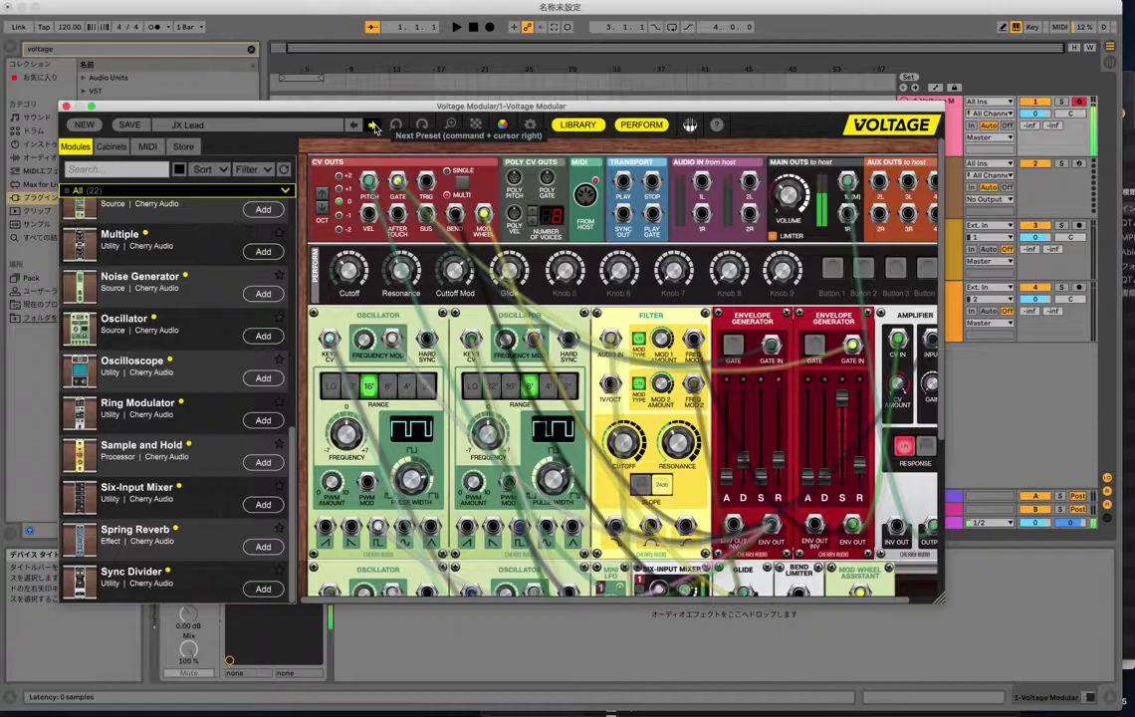
left_click(374, 125)
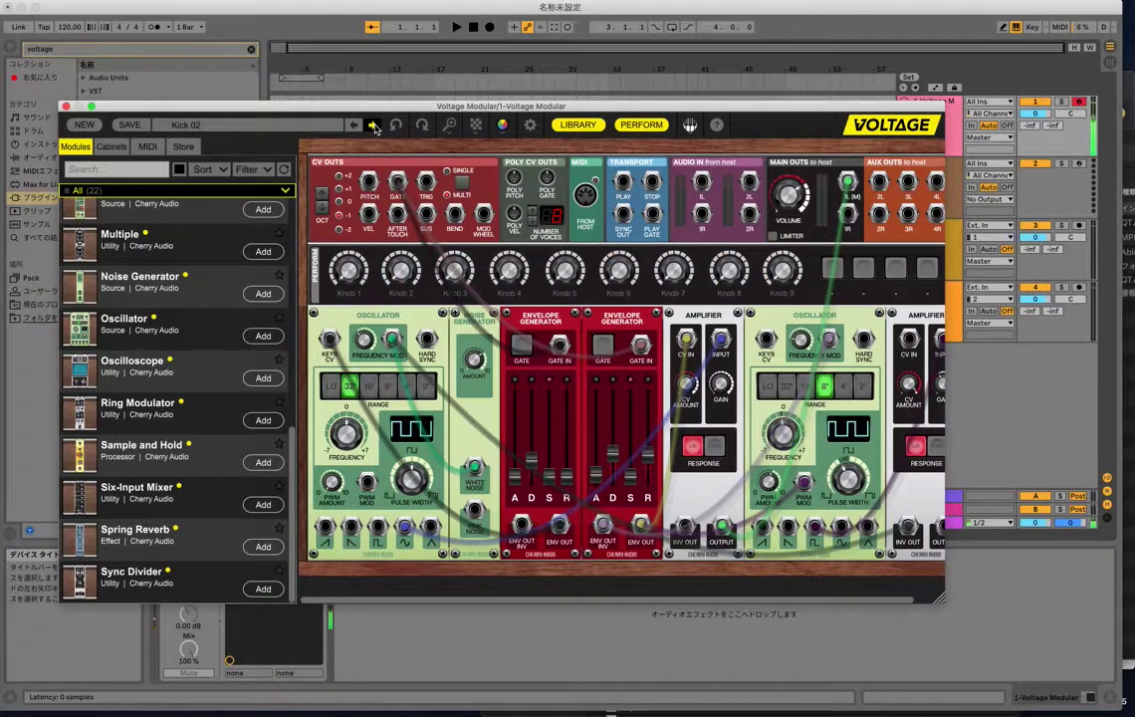
left_click(374, 126)
left_click(374, 126)
left_click(374, 125)
left_click(374, 125)
left_click(374, 126)
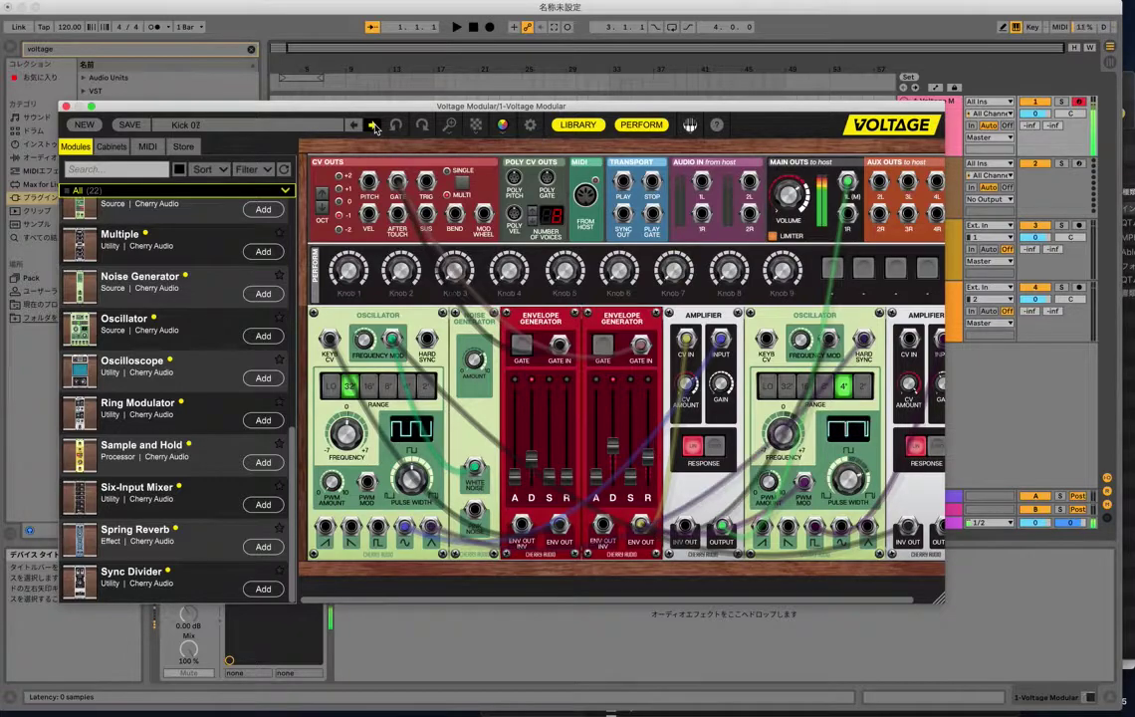
left_click(375, 126)
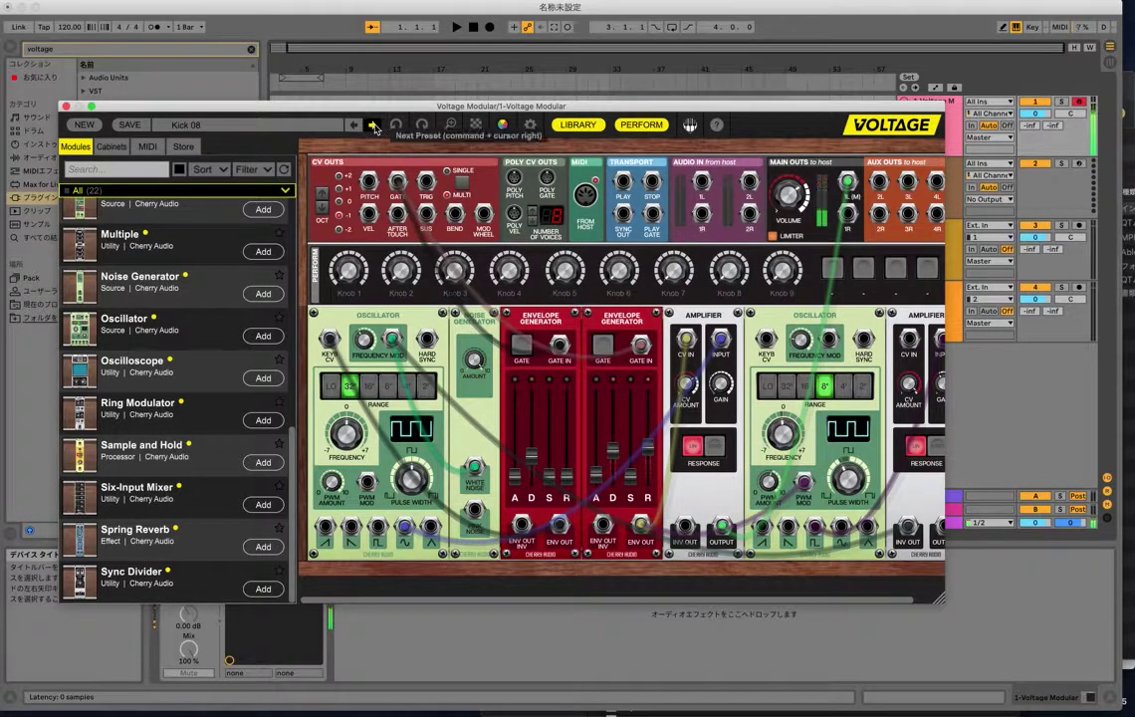
left_click(375, 126)
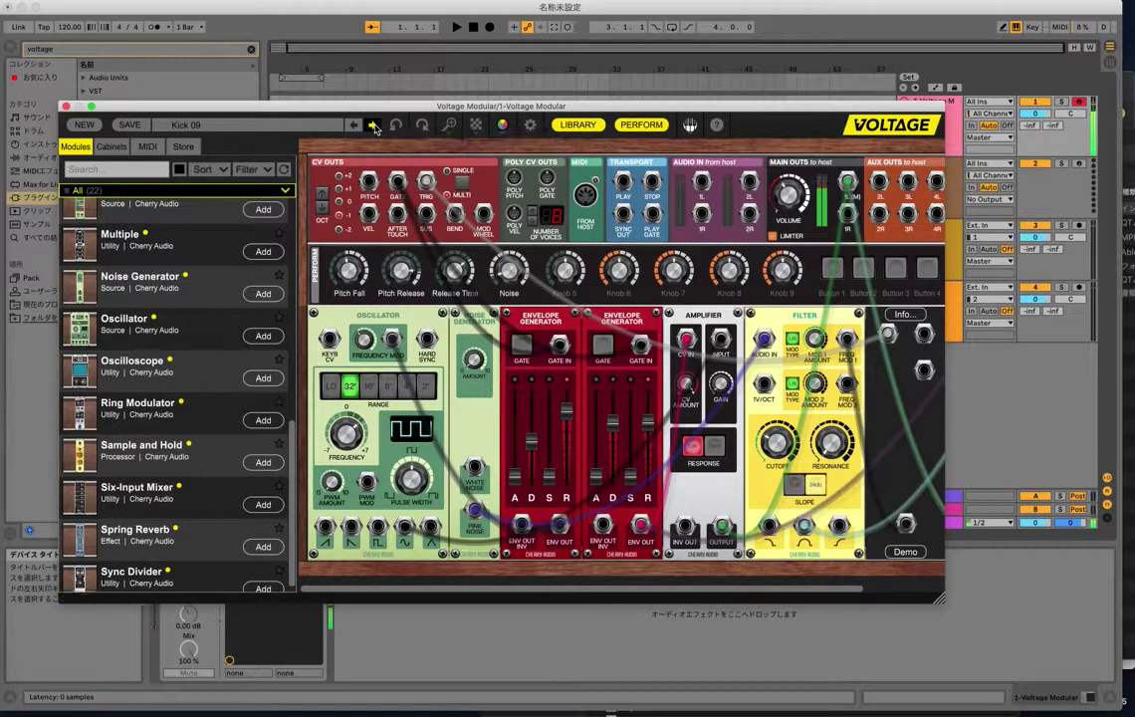
Audition the presets in order from Kitchen Sink Monosynth through Micro Hat 1, Mirror Echo Horrors! and Missing Bass to Modular 5th.
left_click(374, 126)
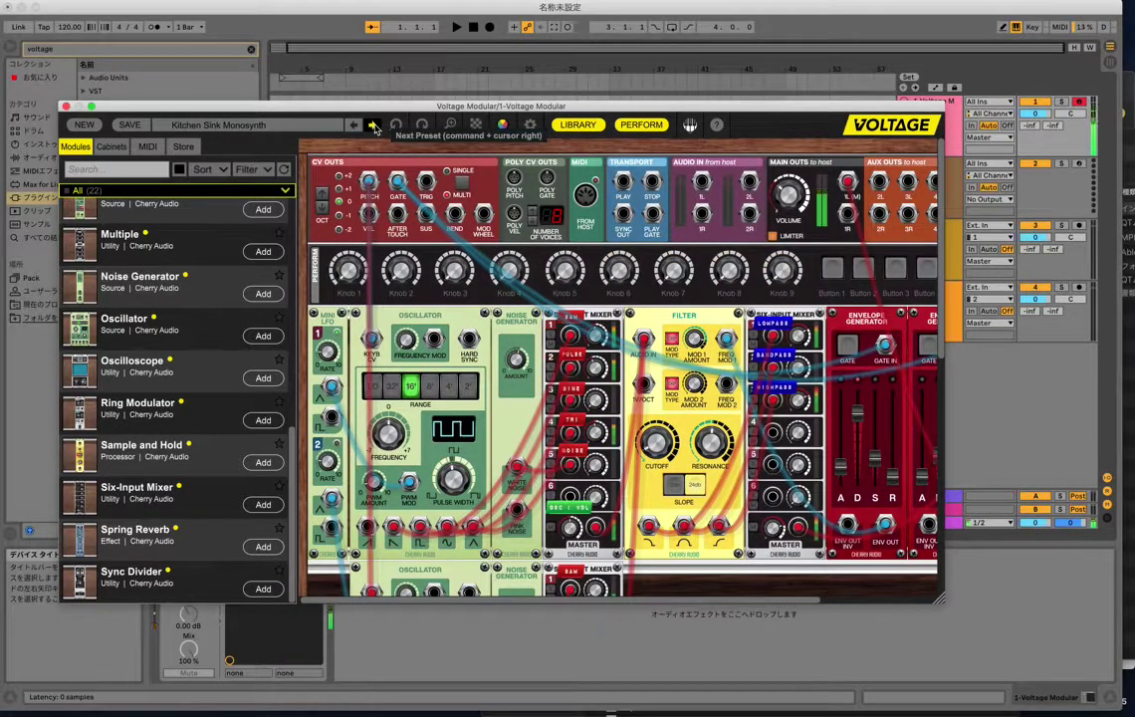
left_click(374, 125)
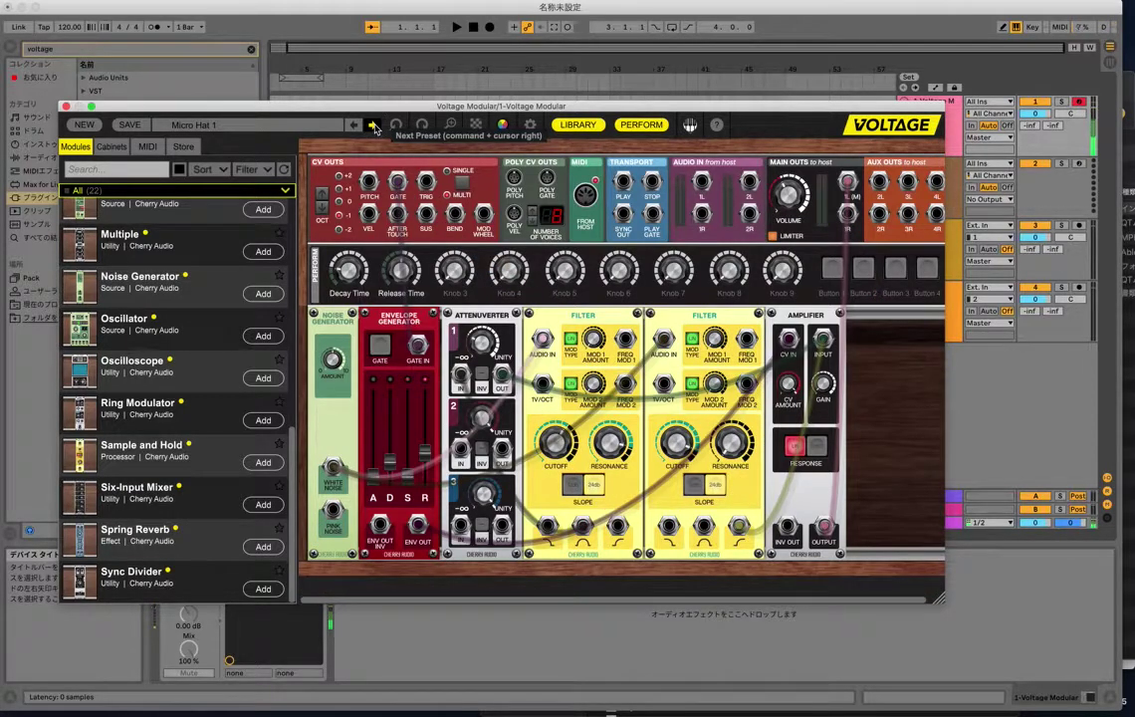
left_click(375, 125)
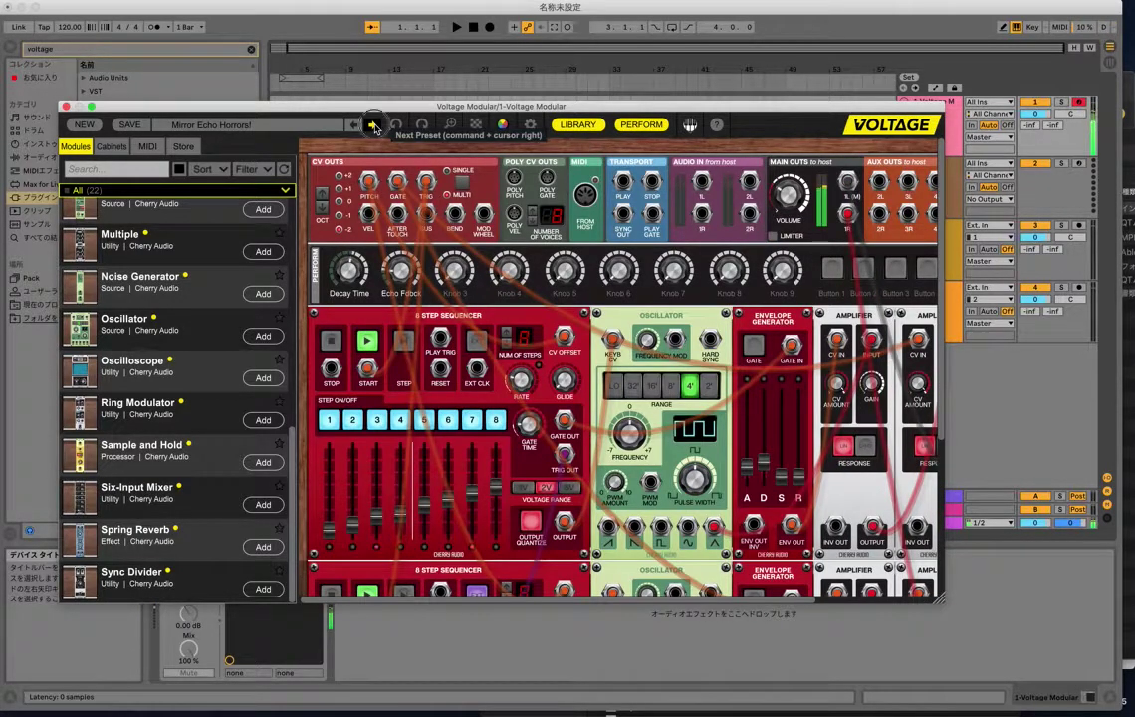
left_click(374, 126)
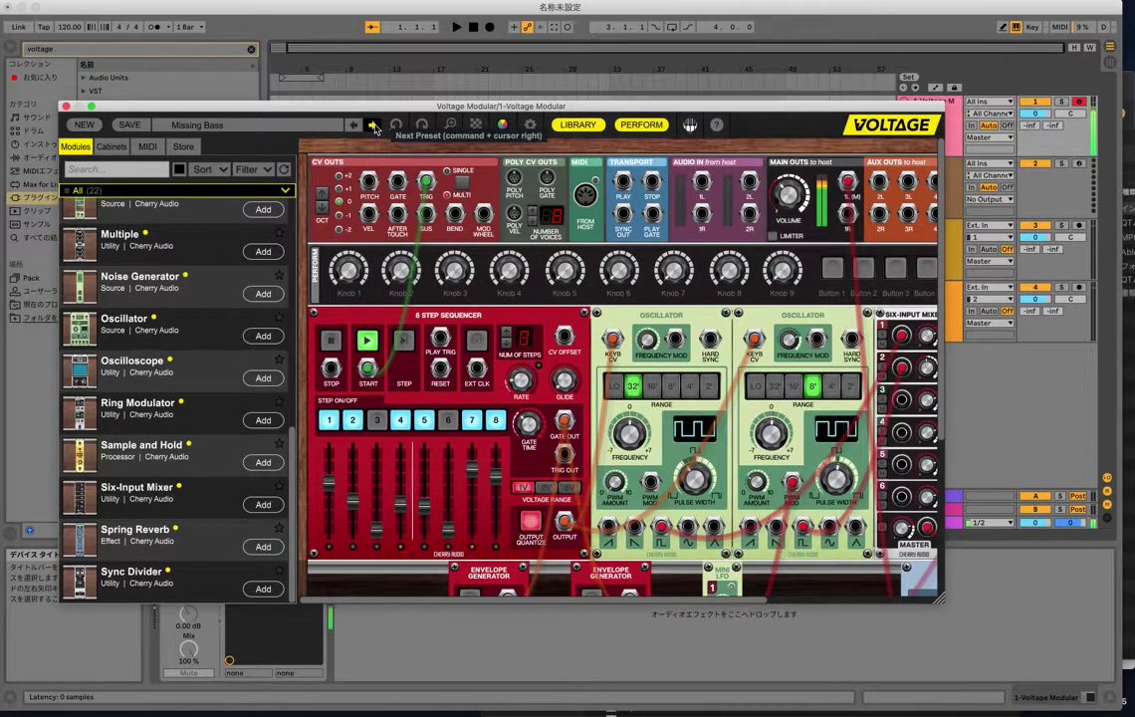
left_click(374, 125)
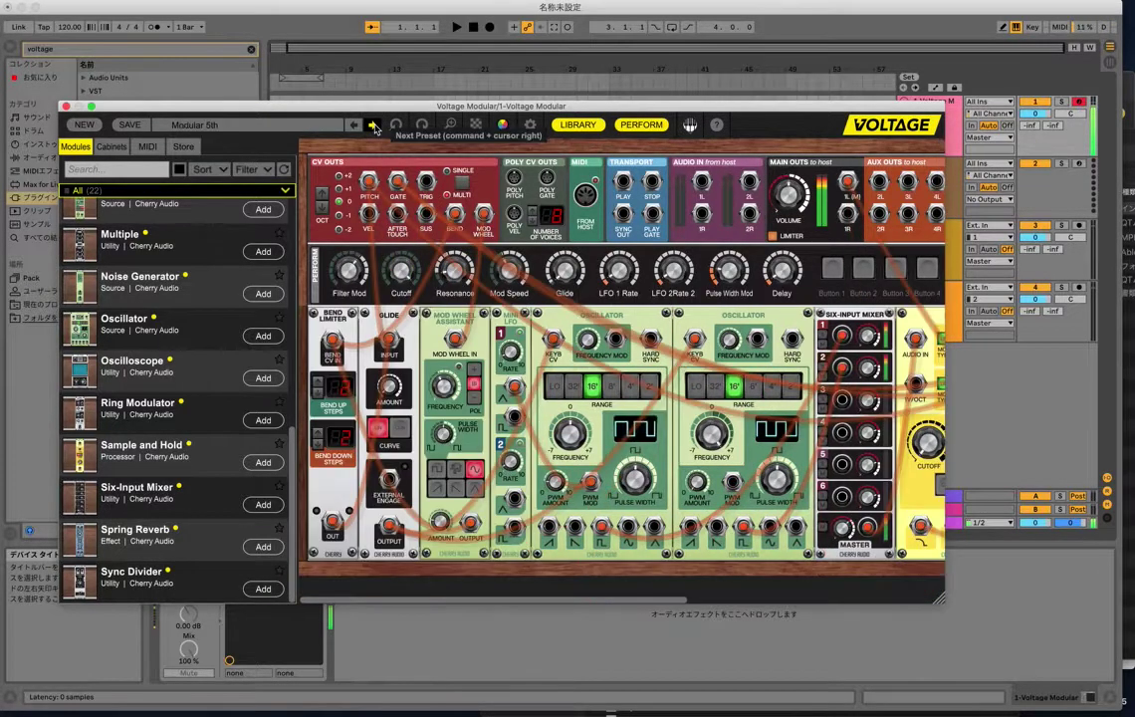
Load the Wind preset from the end of the full list and audition backwards through Wide Modular and Welcome Back to Vintage Sweep.
left_click(296, 126)
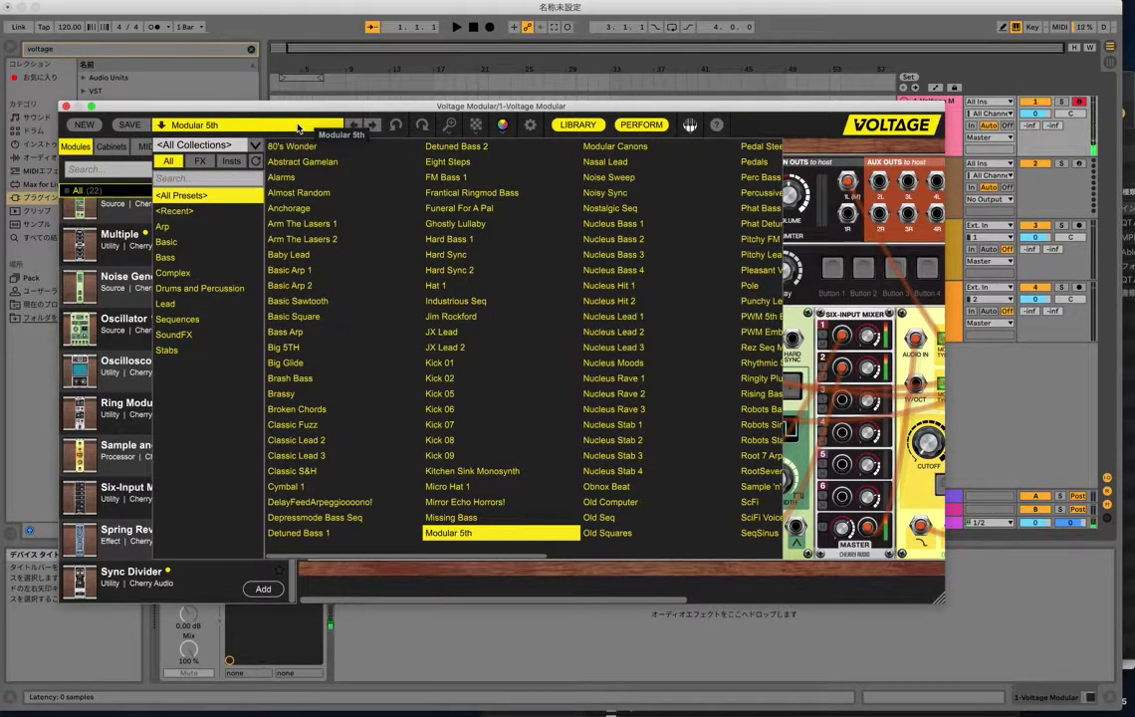
scroll(588, 264, "right", 5)
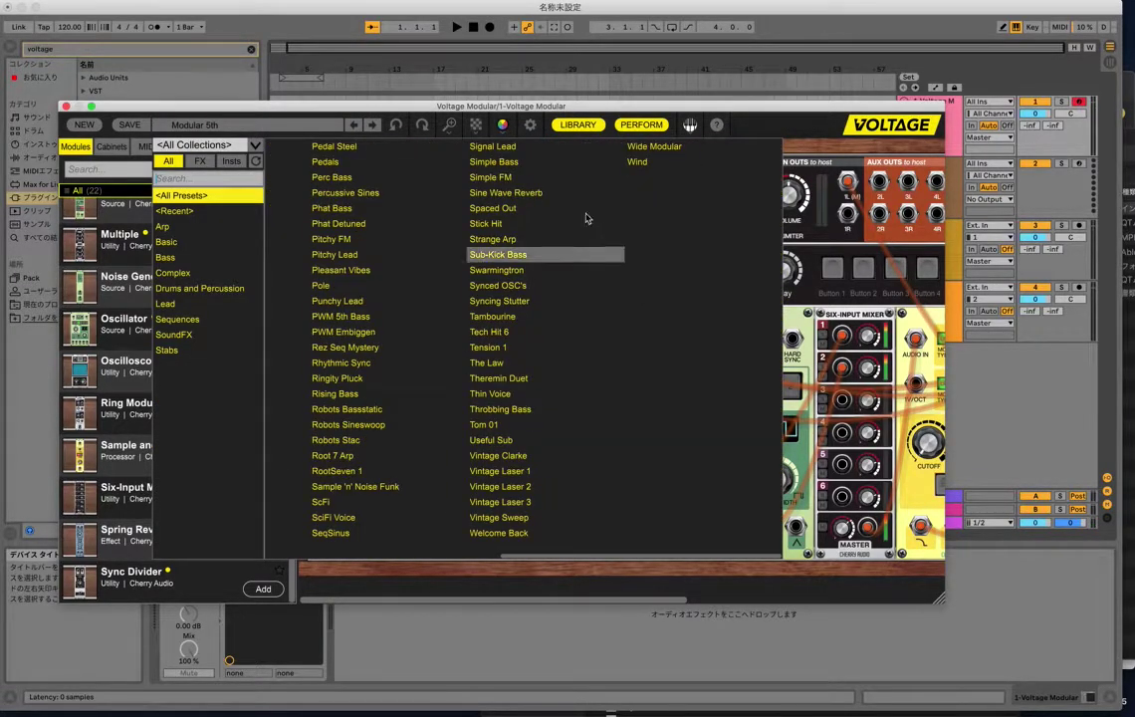
left_click(652, 162)
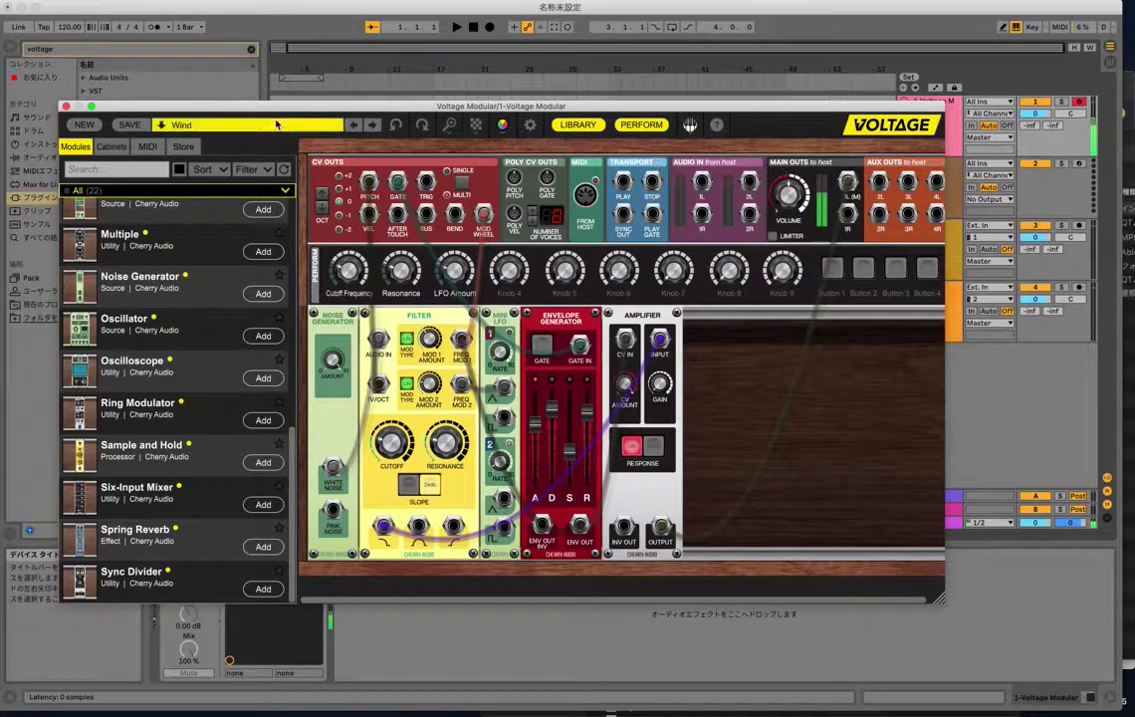
left_click(352, 125)
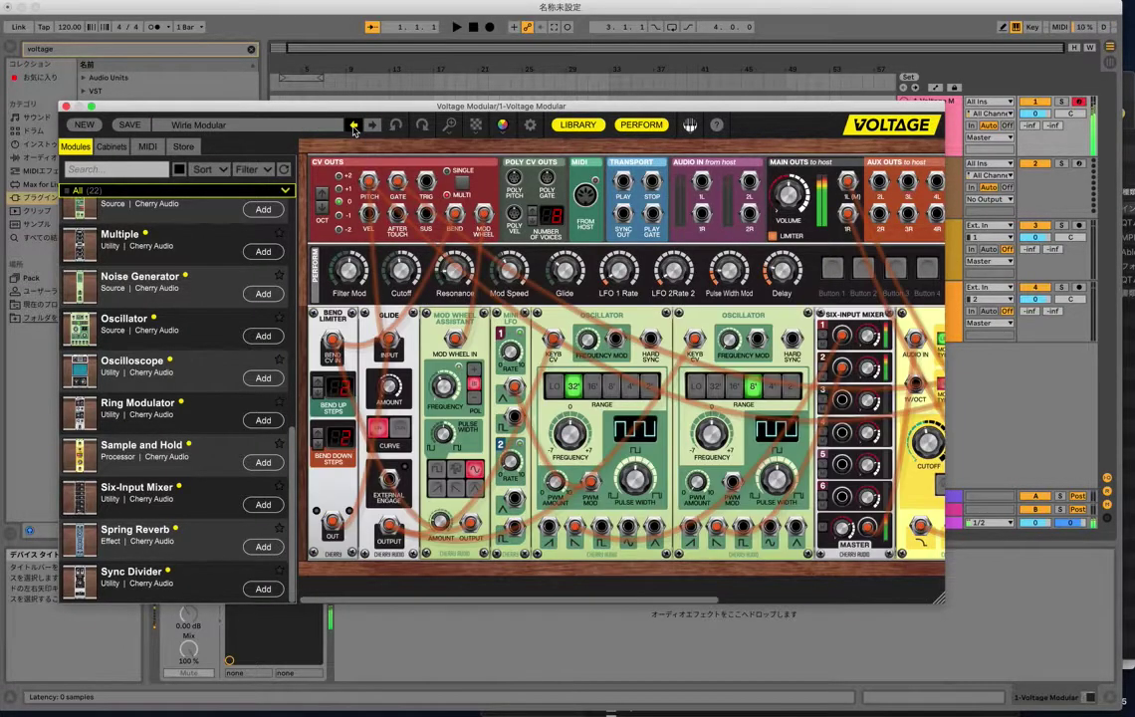
left_click(352, 126)
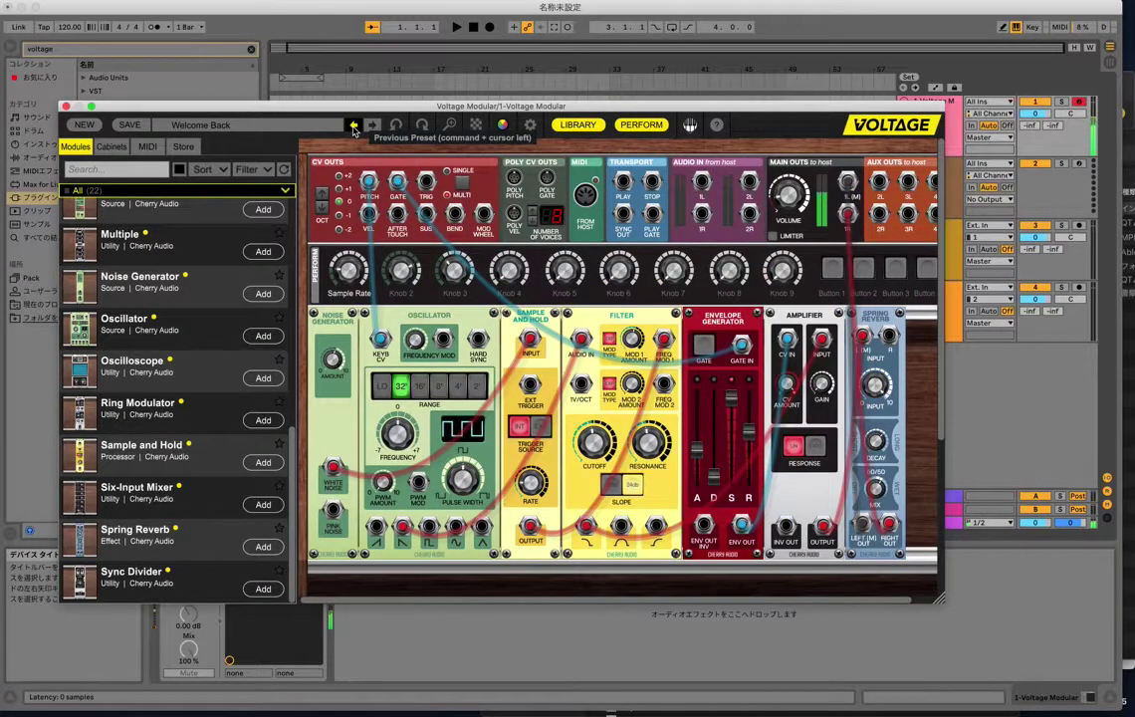
left_click(353, 126)
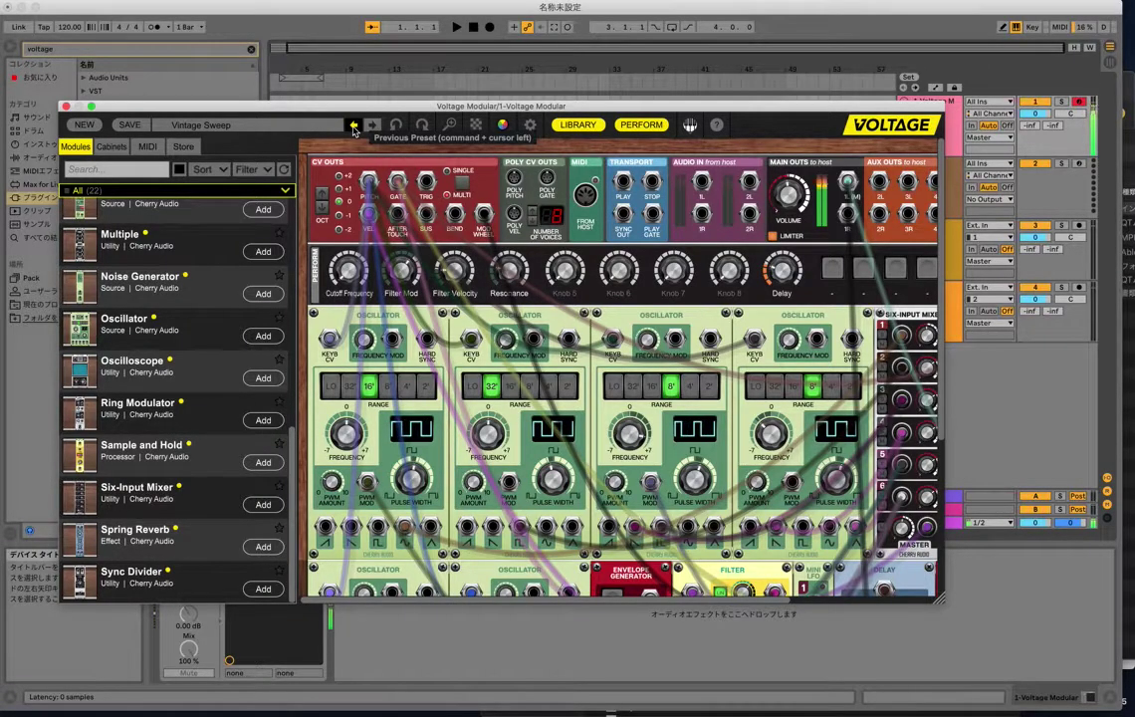
Step backwards through Vintage Laser 3, Vintage Laser 2, Vintage Laser 1 and Vintage Clarke to Useful Sub, auditioning each preset.
left_click(354, 126)
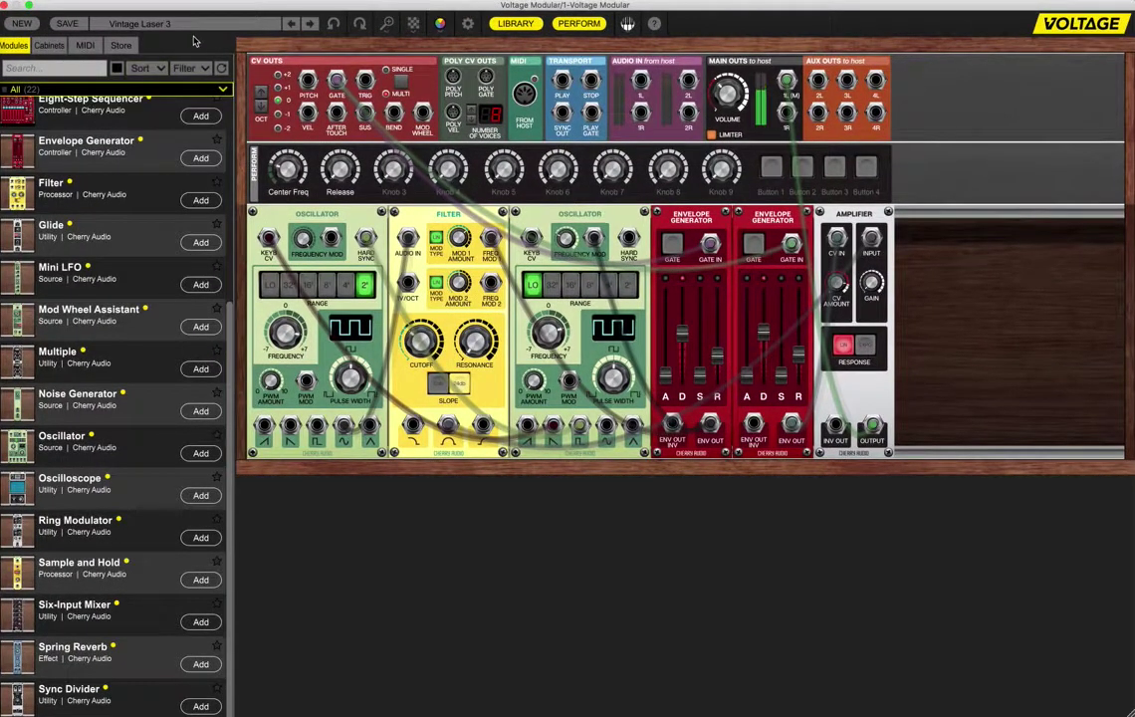
left_click(292, 23)
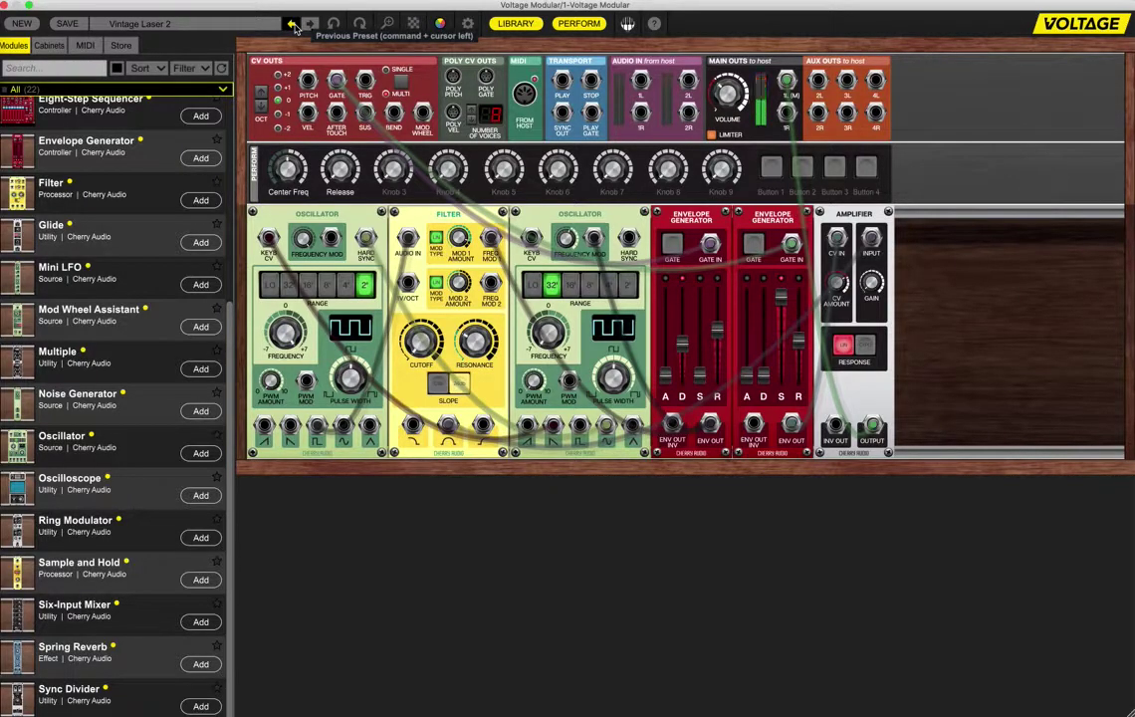
left_click(292, 23)
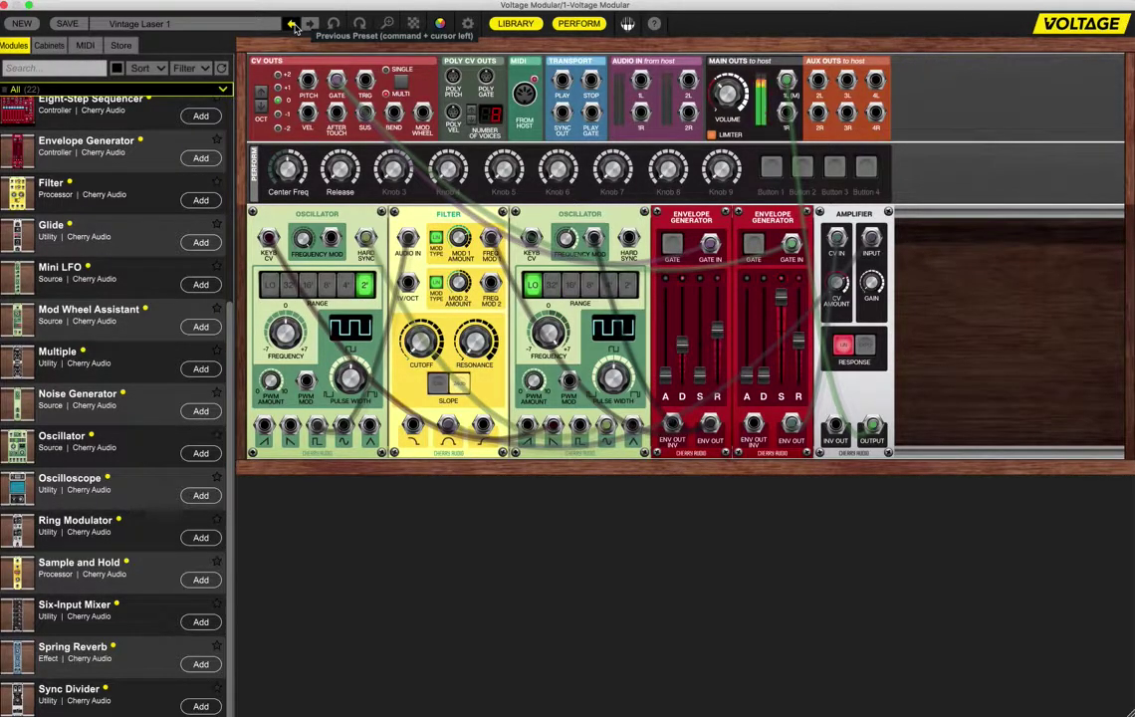
left_click(292, 23)
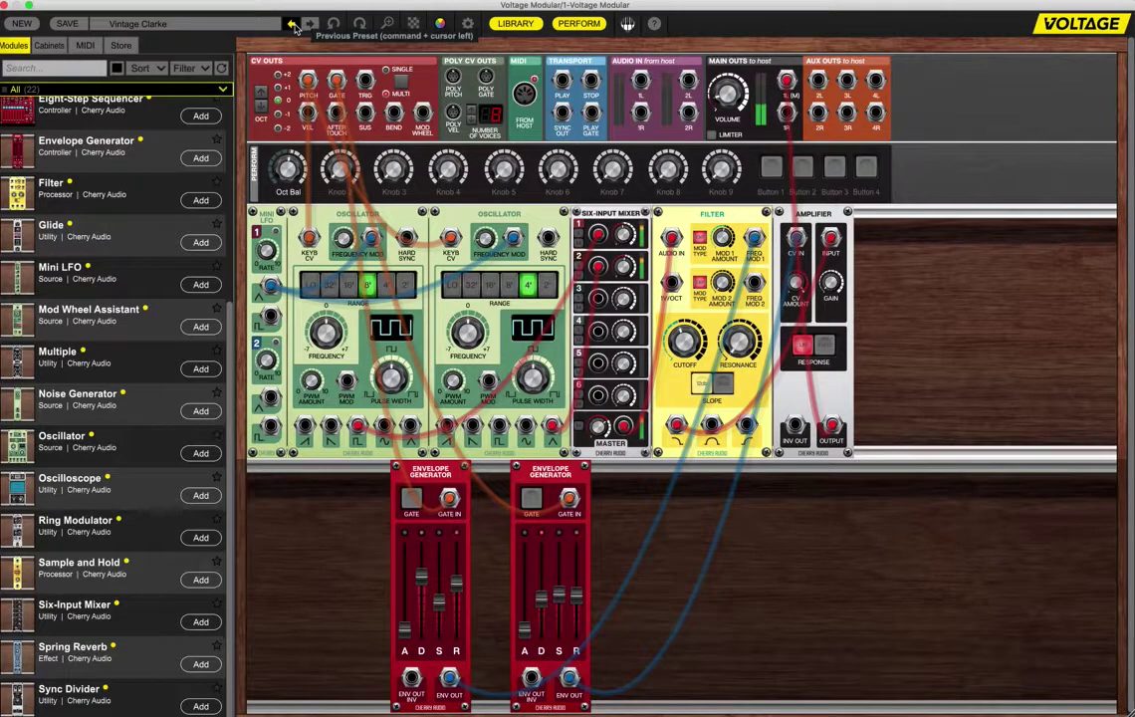
left_click(292, 23)
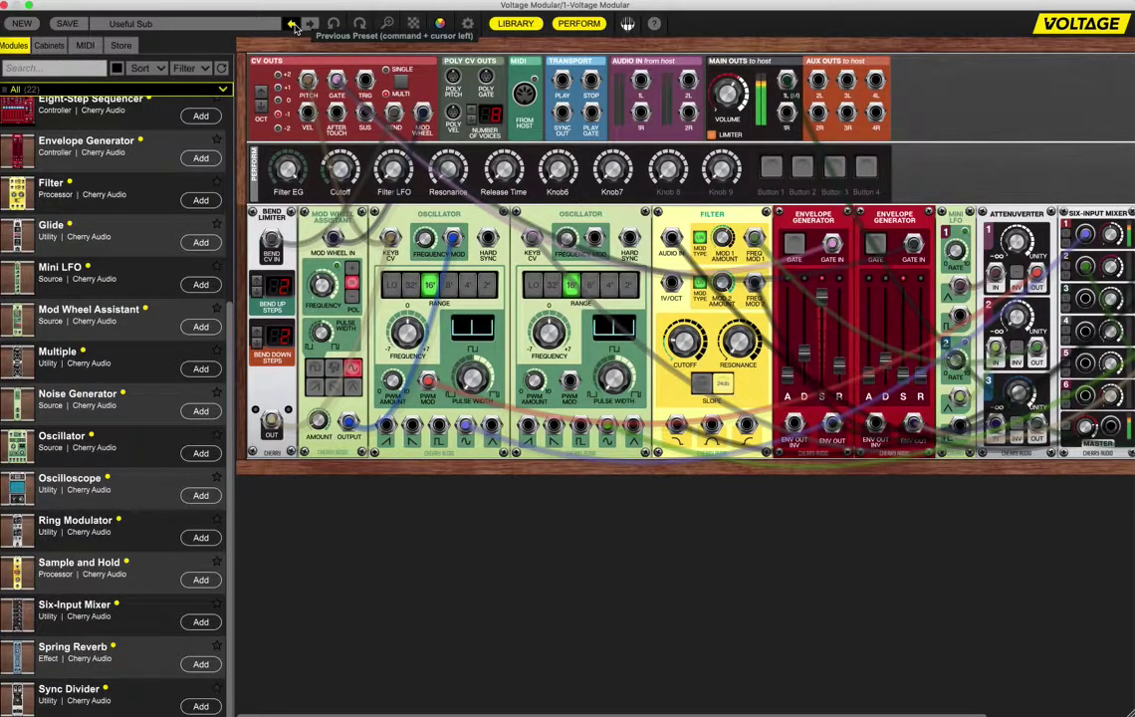
Audition the presets in reverse order from Tom 01 through Throbbing Bass, Thin Voice and Theremin Duet to The Law.
left_click(292, 23)
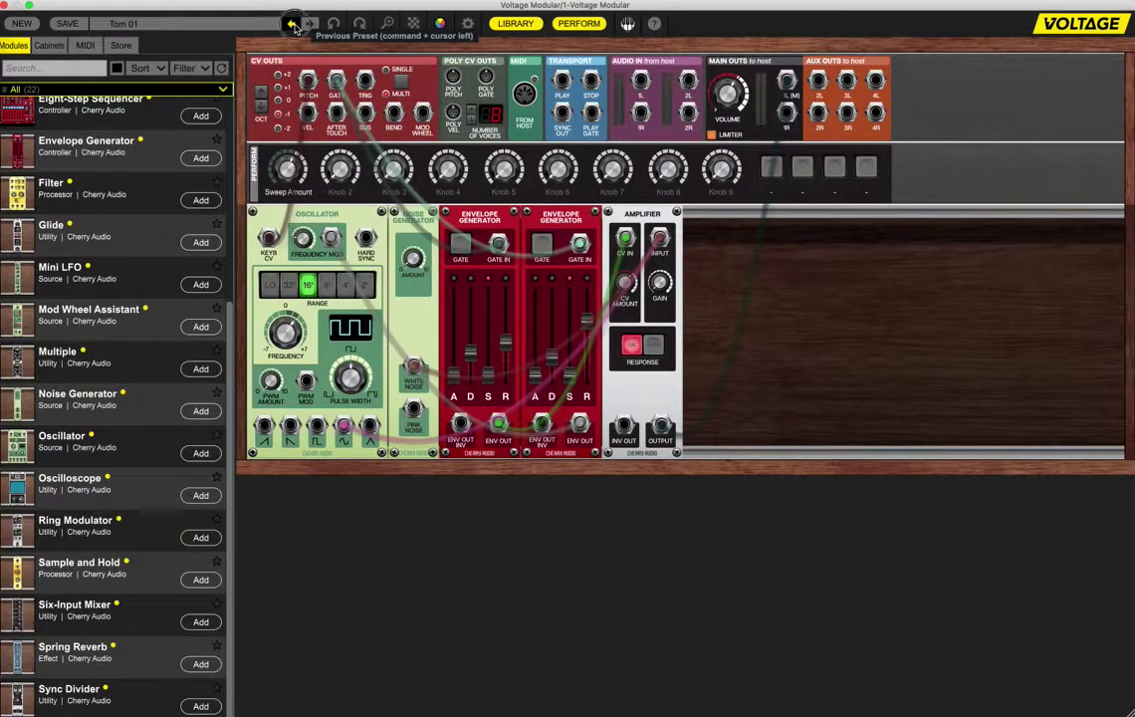
left_click(292, 23)
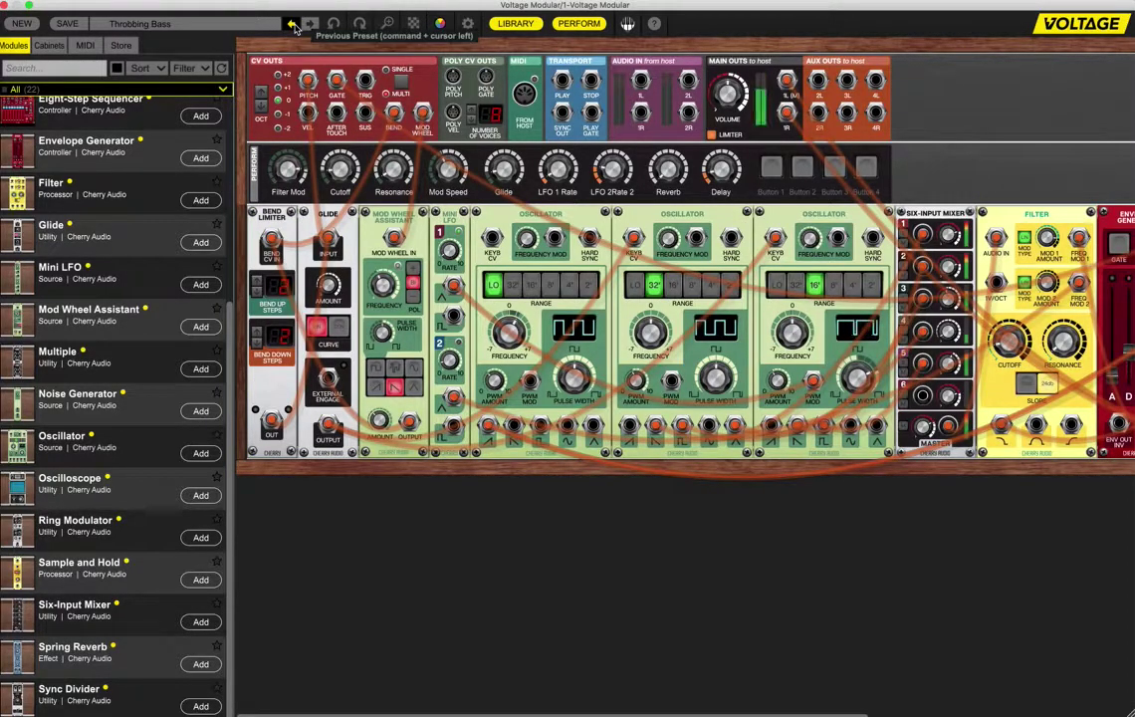
left_click(292, 23)
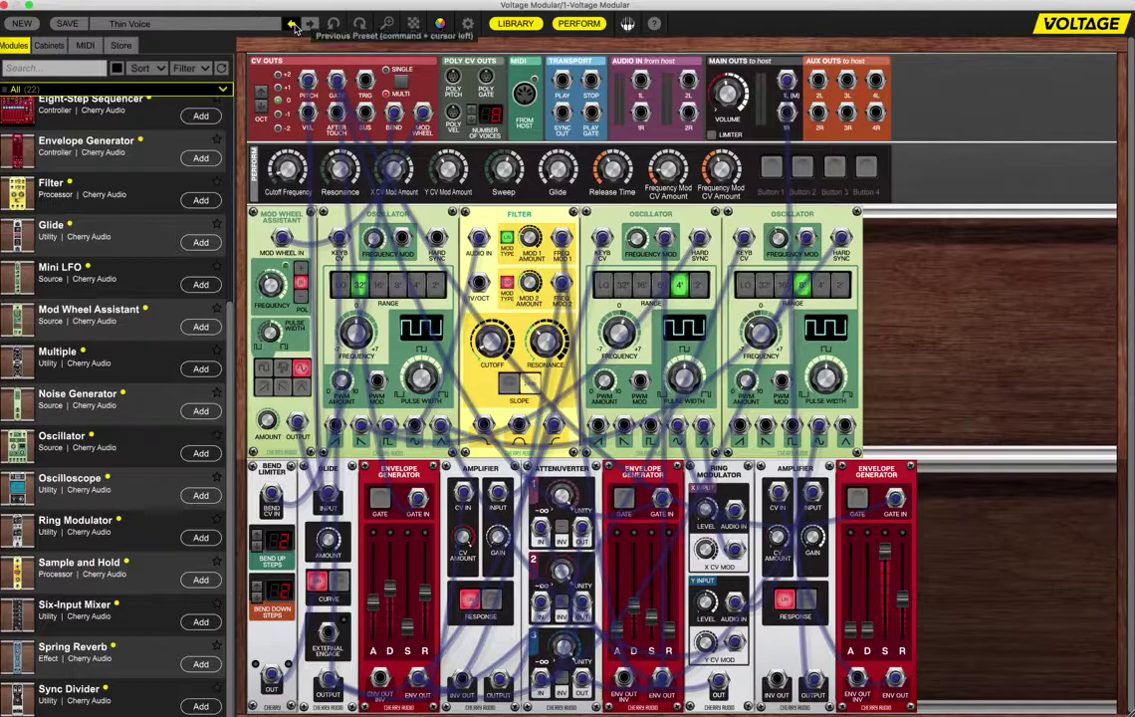
left_click(292, 23)
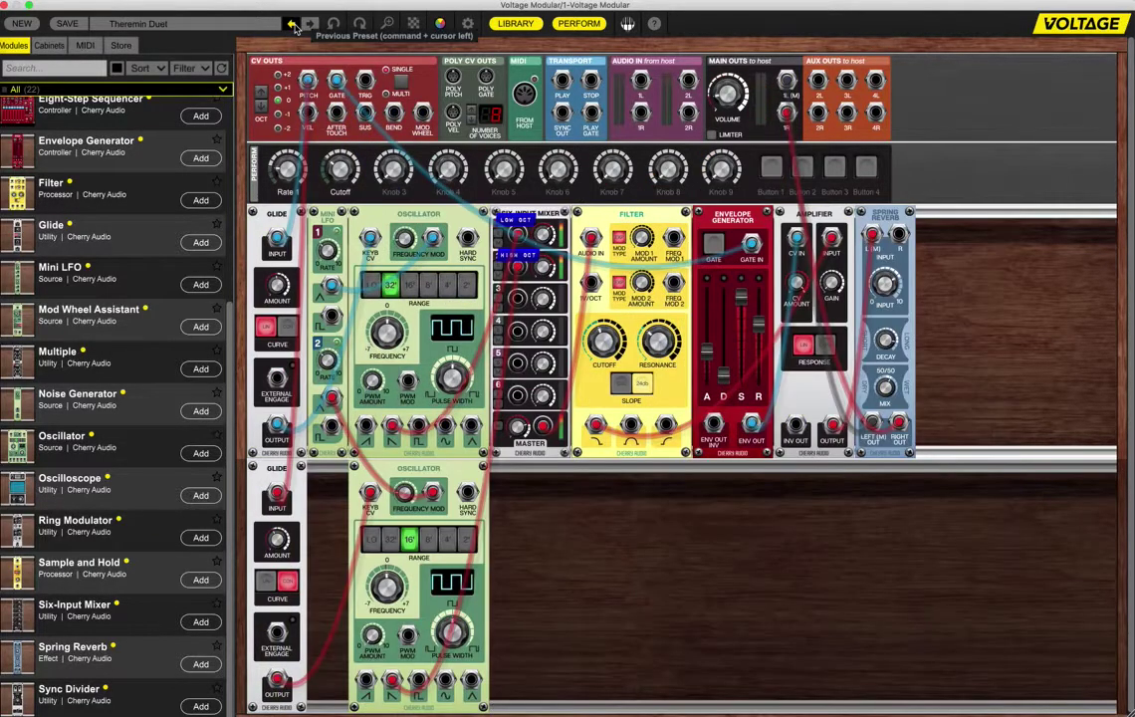
left_click(292, 23)
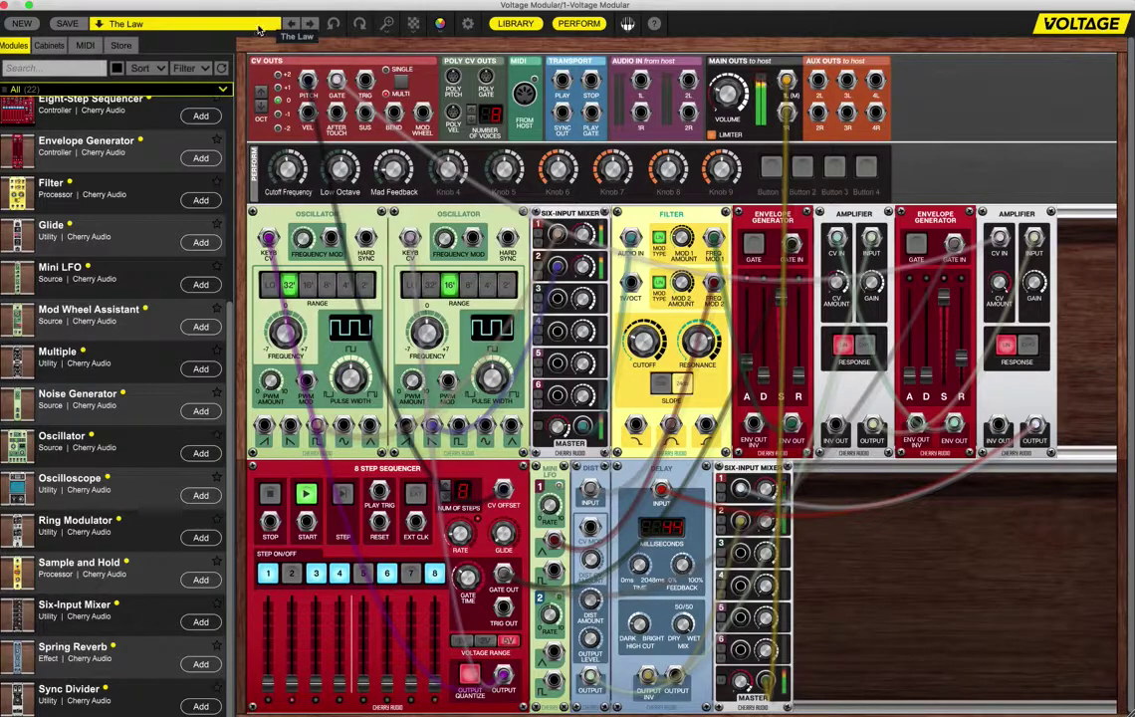
Load Synced OSC's from the preset list, listen to it, and step back to Swarmingtron.
left_click(258, 28)
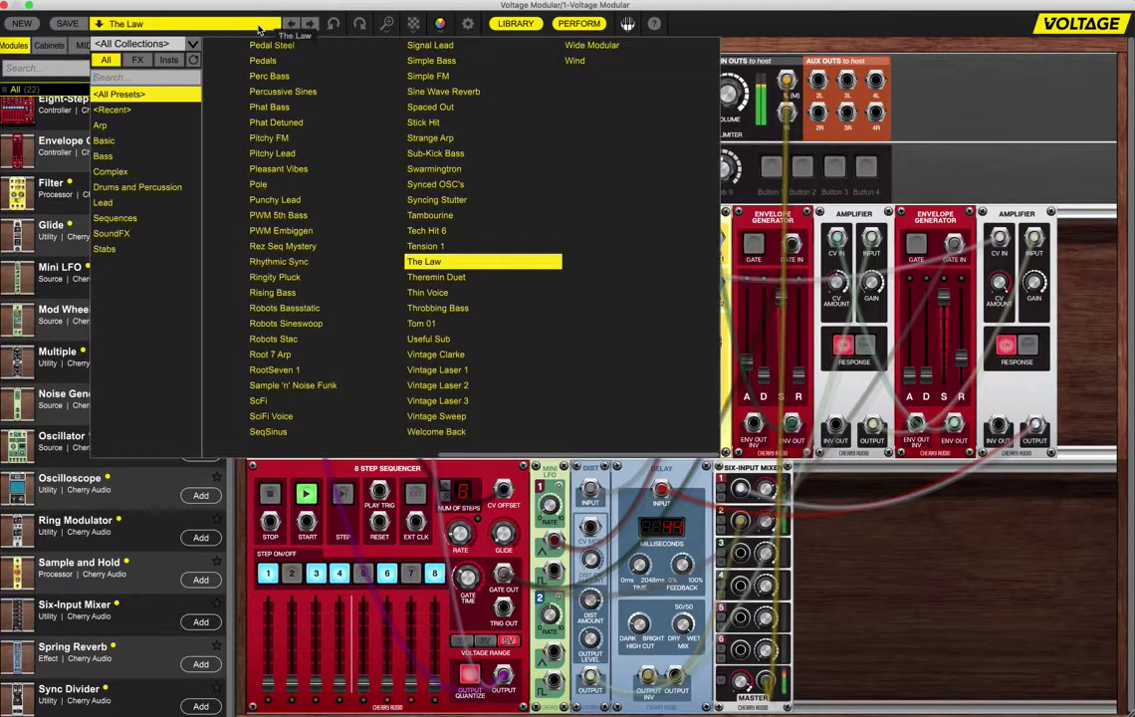
left_click(431, 185)
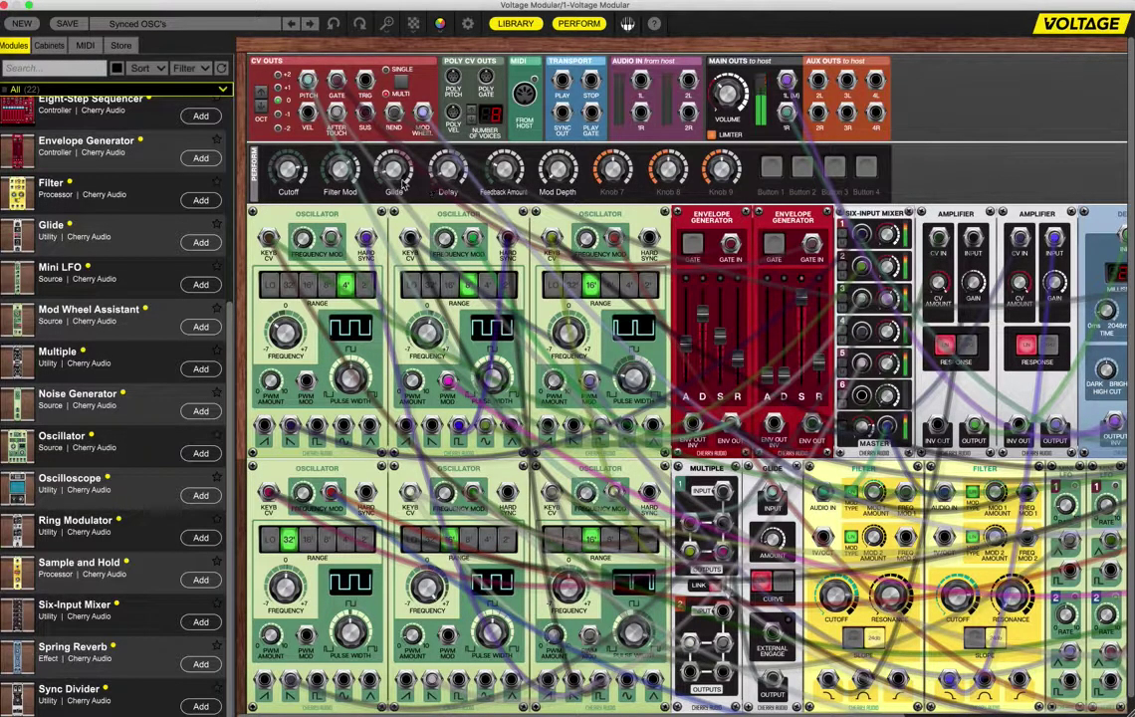
left_click(292, 25)
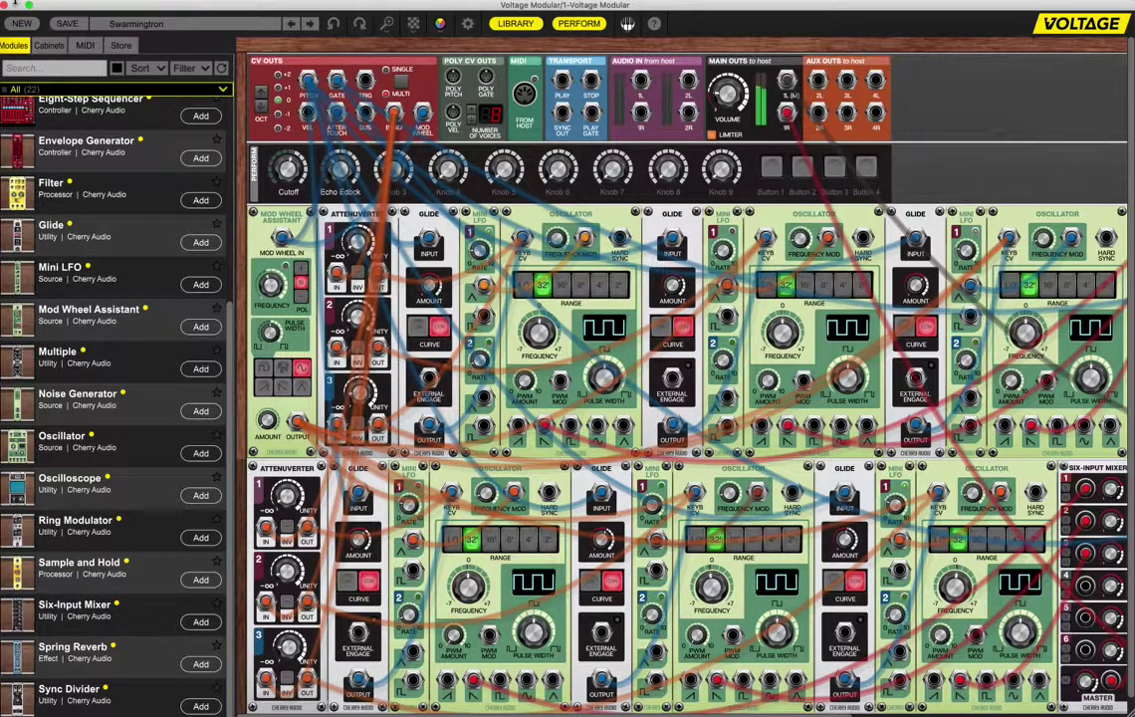
Return the plug-in window to its smaller size and step back to the Sub-Kick Bass preset to audition it.
left_click(32, 6)
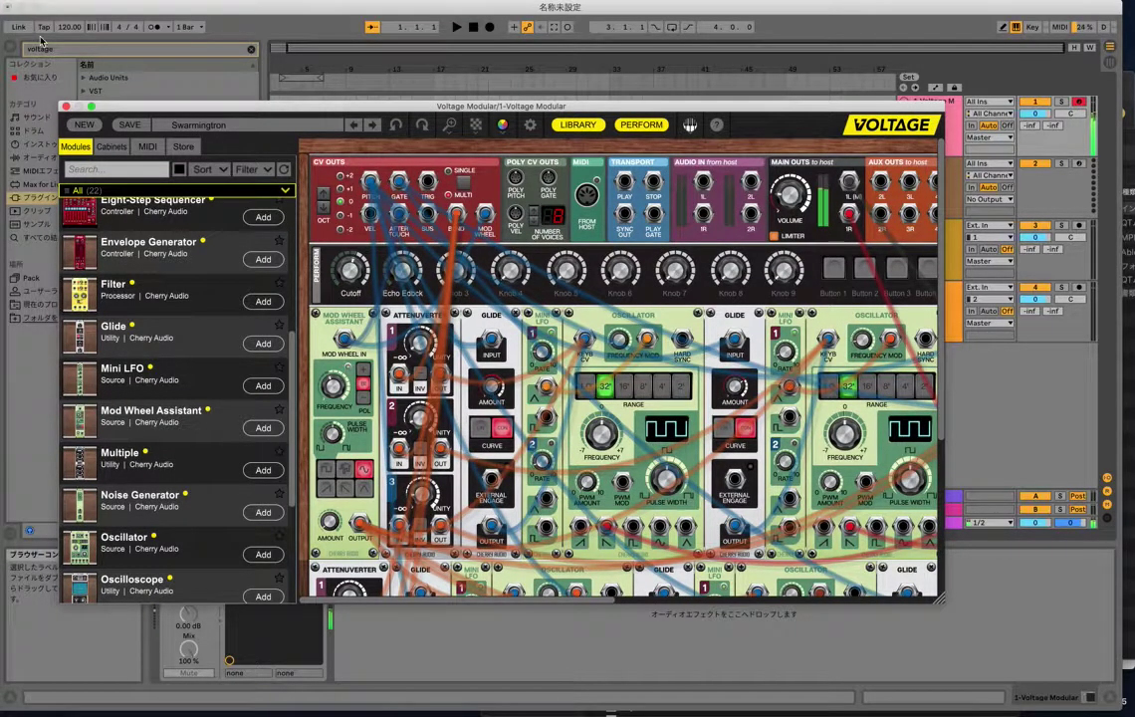
left_click(354, 125)
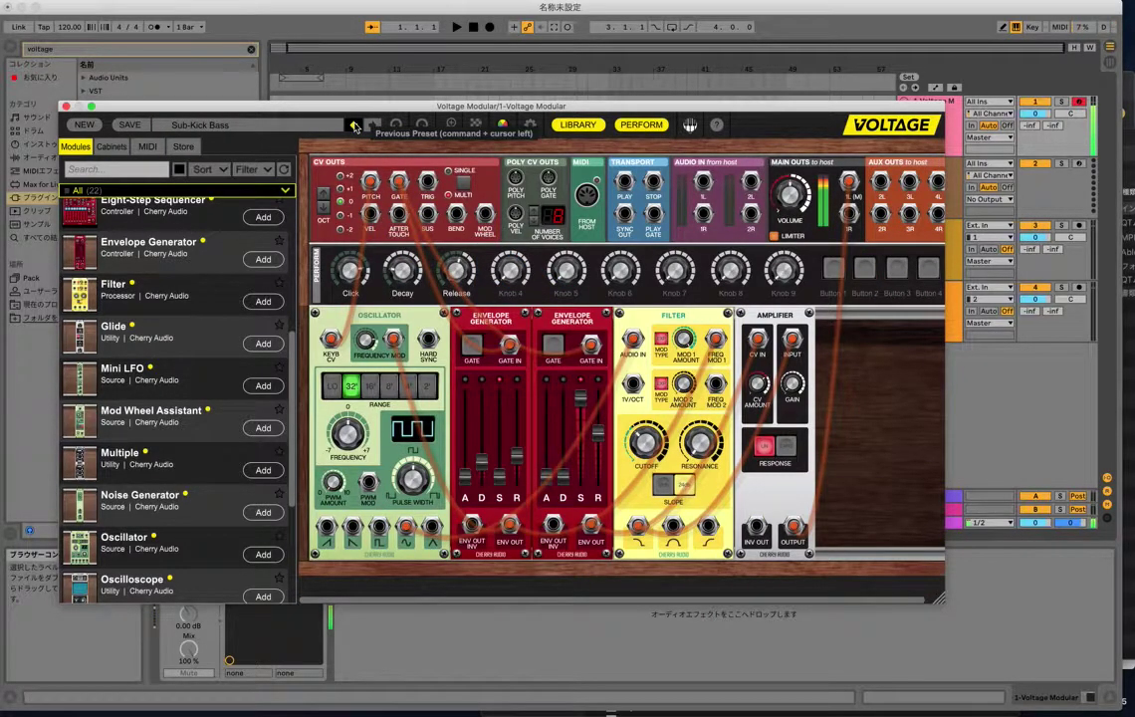
left_click(354, 125)
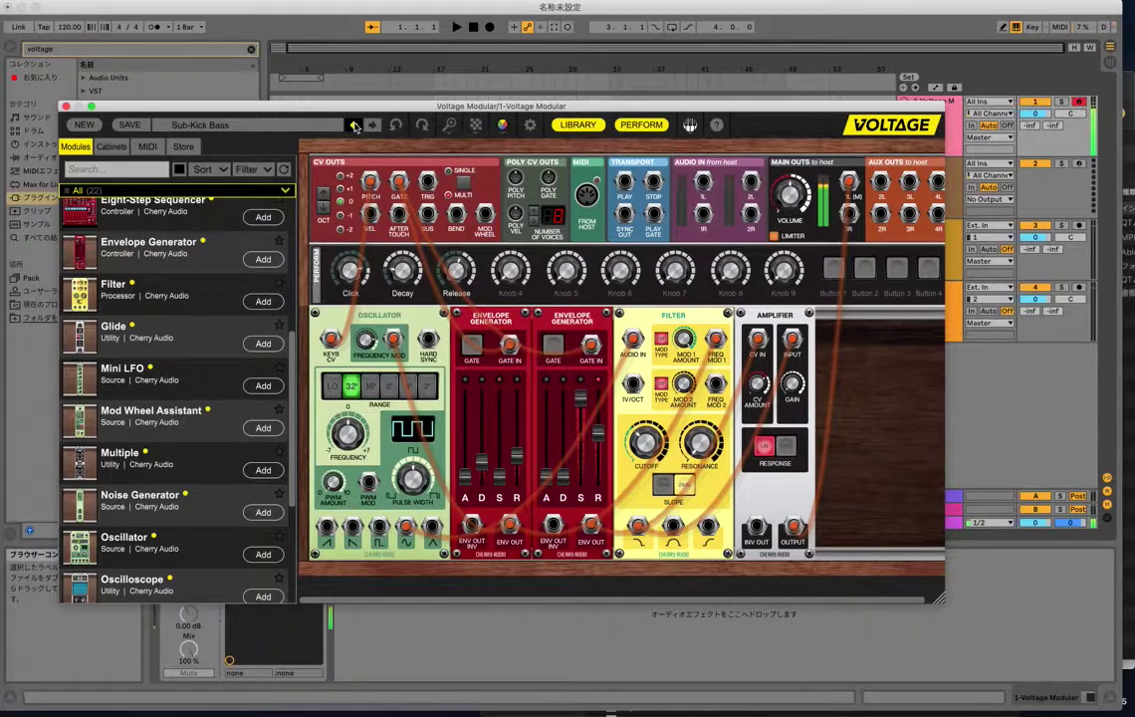